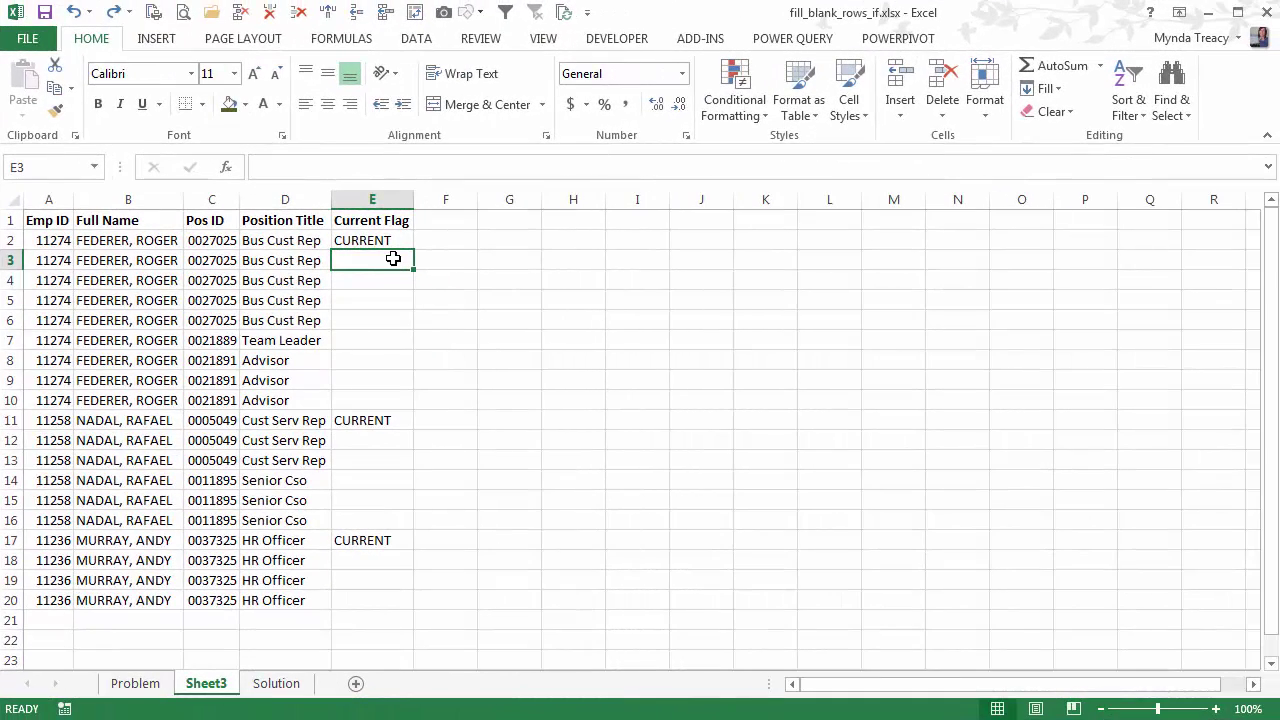
# Inspect the CURRENT entry in E2 and mark the blanks E3:E6, E12:E13 and E18:E20
pyautogui.click(388, 242)
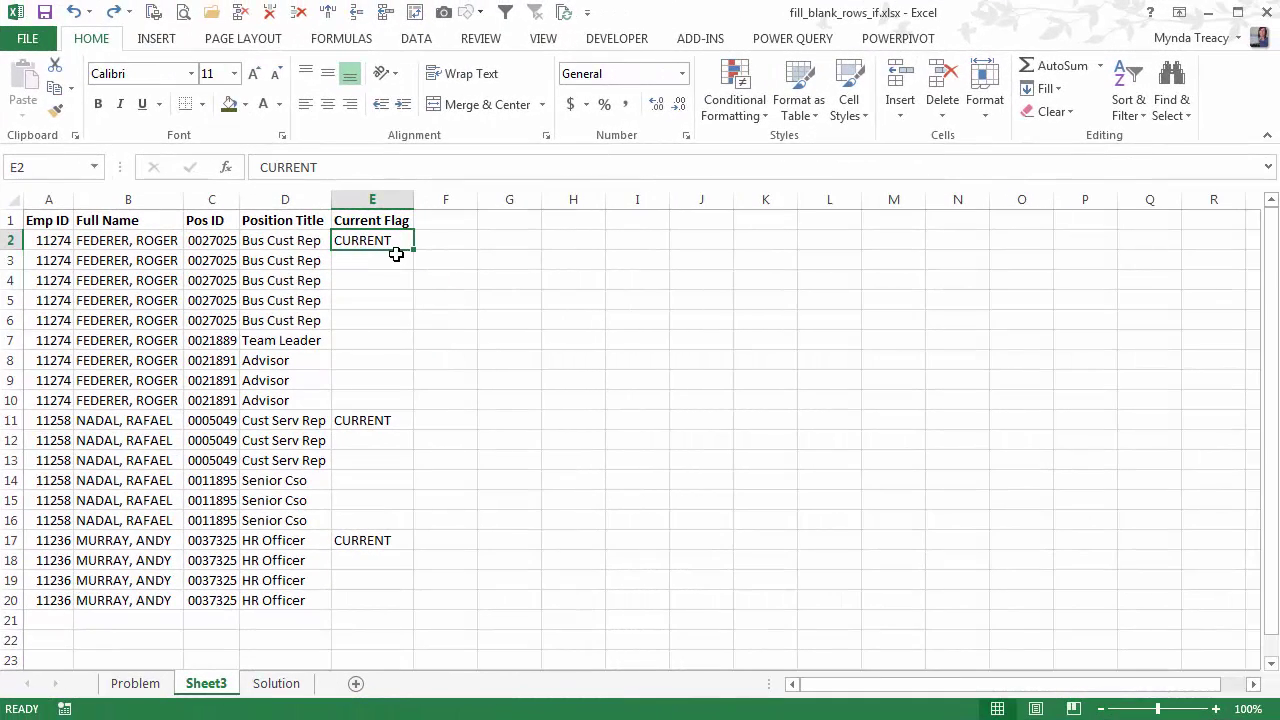
pyautogui.moveTo(374, 258); pyautogui.dragTo(357, 314)
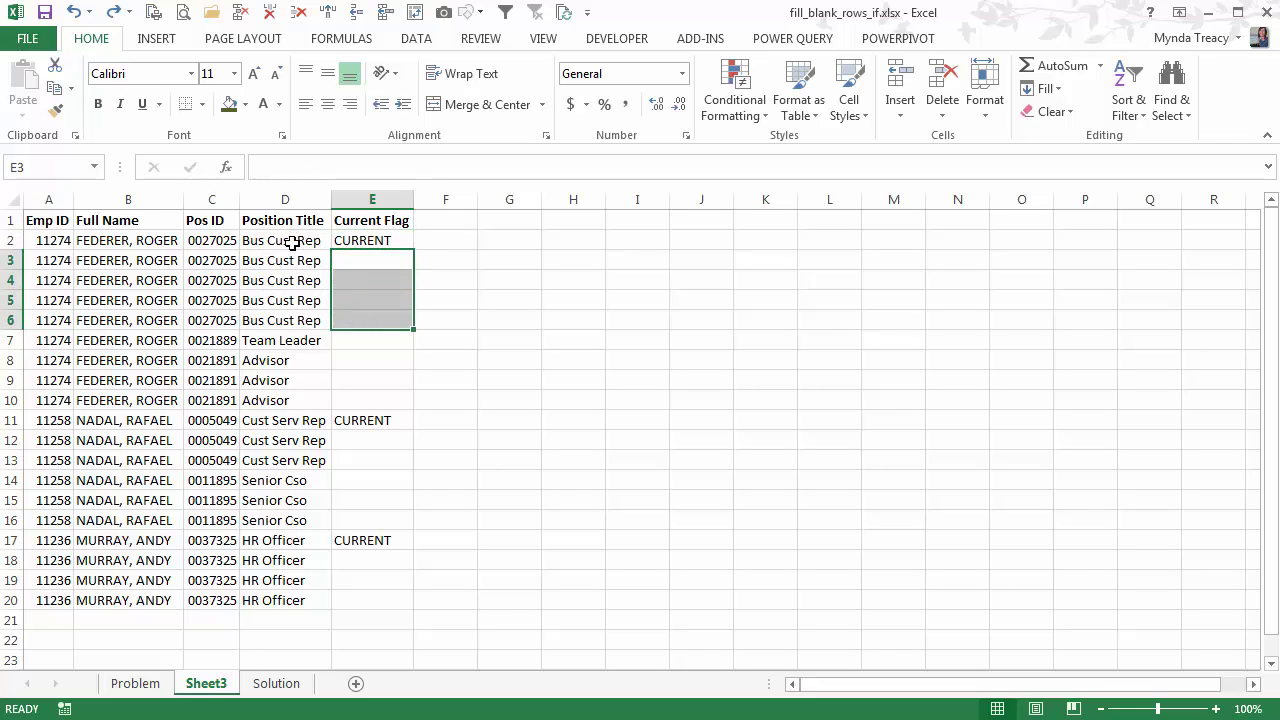
pyautogui.click(348, 243)
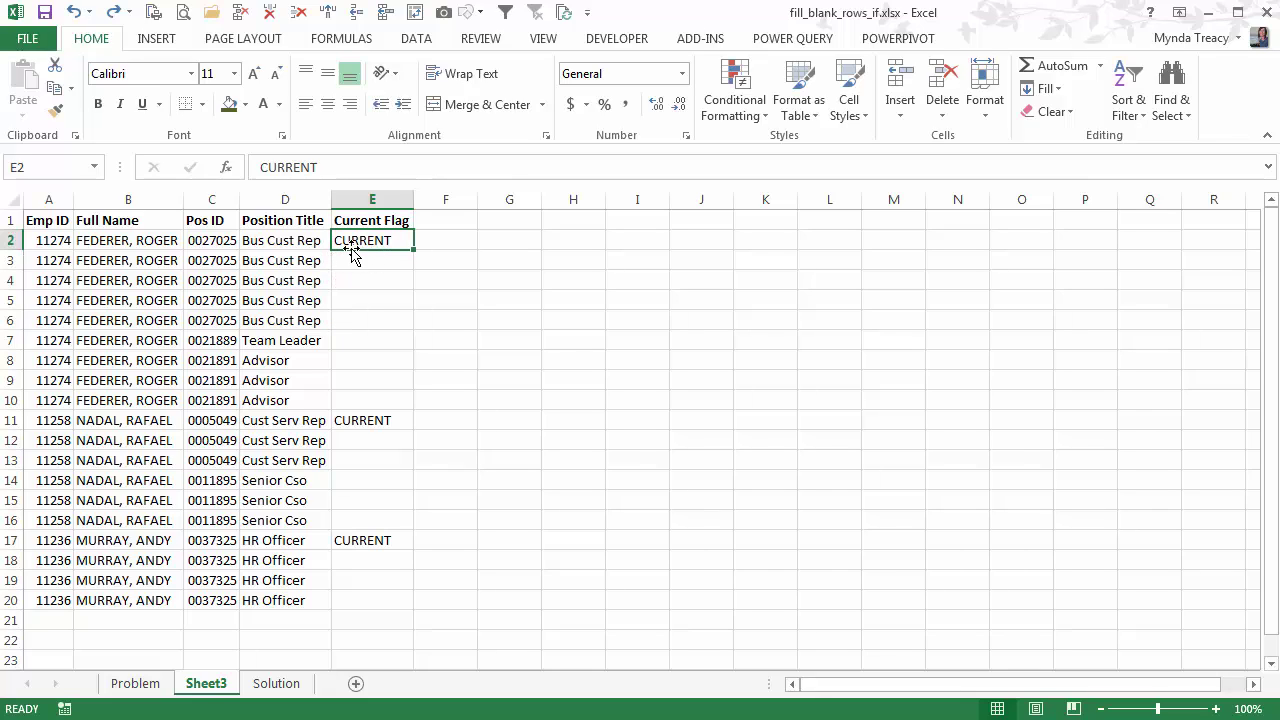
pyautogui.moveTo(352, 258); pyautogui.dragTo(349, 323)
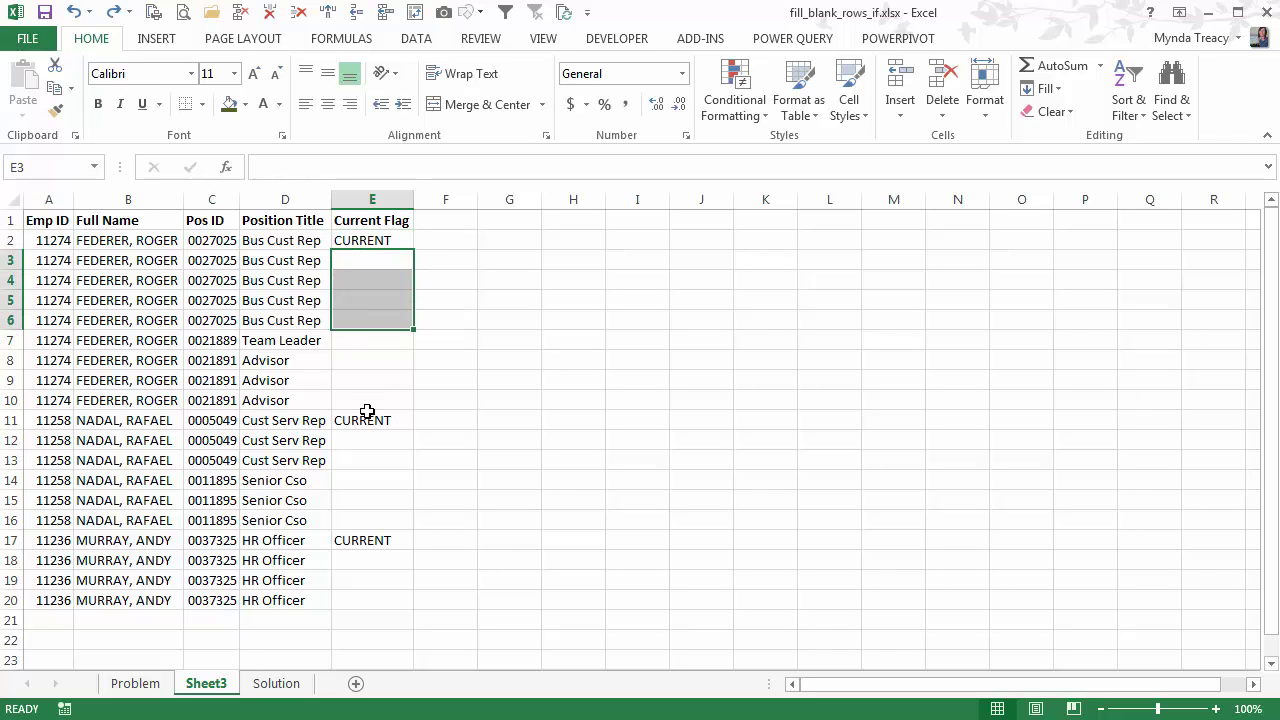
pyautogui.click(369, 453)
pyautogui.moveTo(369, 453); pyautogui.dragTo(370, 460)
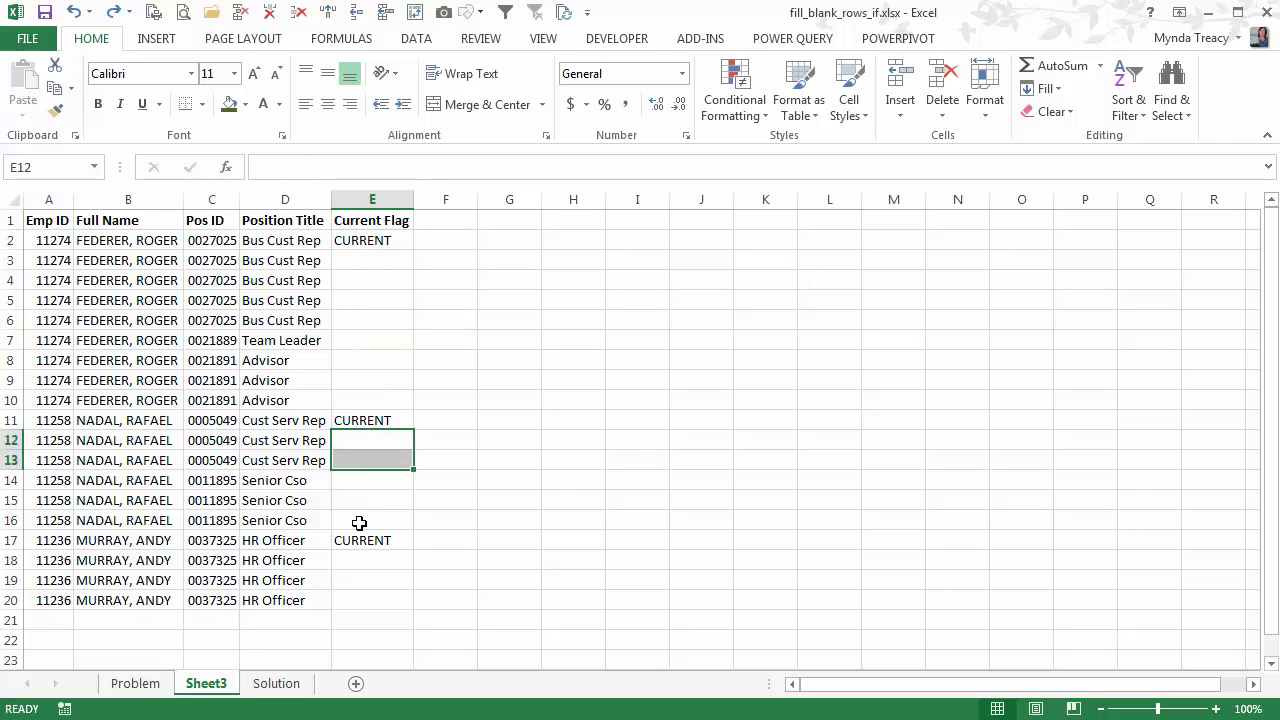
pyautogui.moveTo(353, 560); pyautogui.dragTo(359, 596)
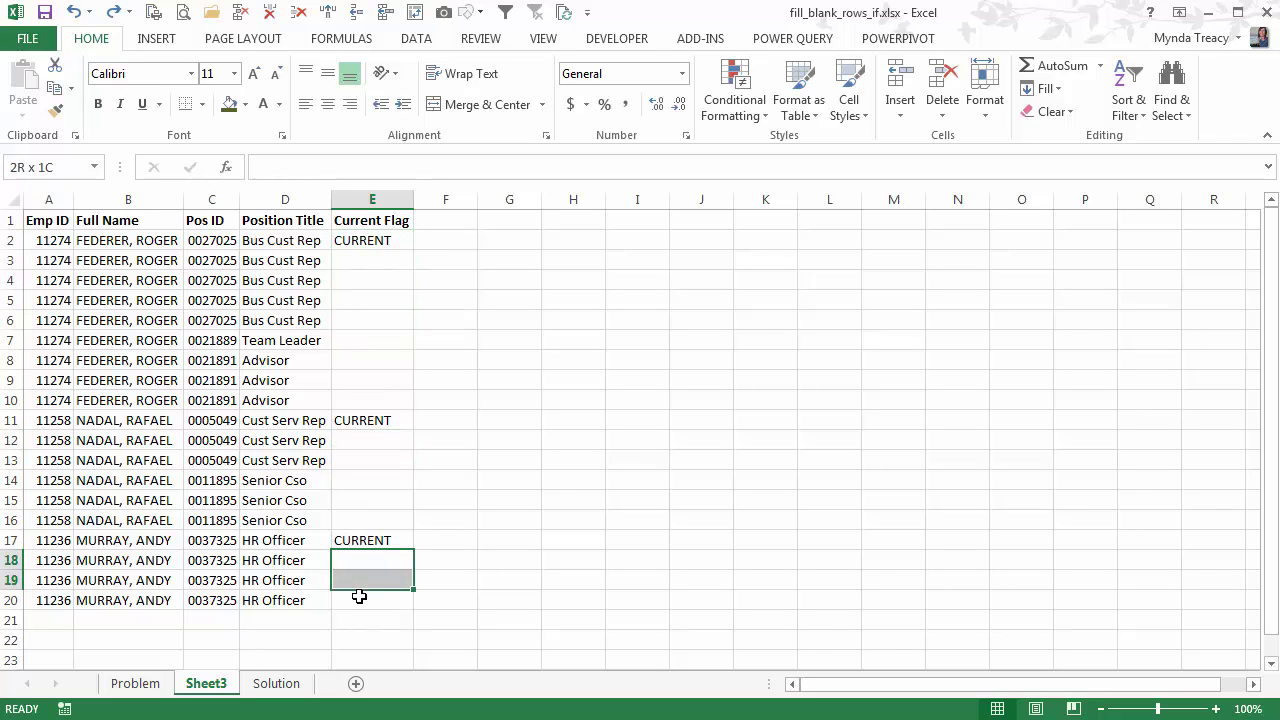
# Enter the formula =IF(D3=D2,E2,"") in cell E3
pyautogui.click(356, 262)
pyautogui.write('=if')
pyautogui.press('Tab')
pyautogui.press('Left')
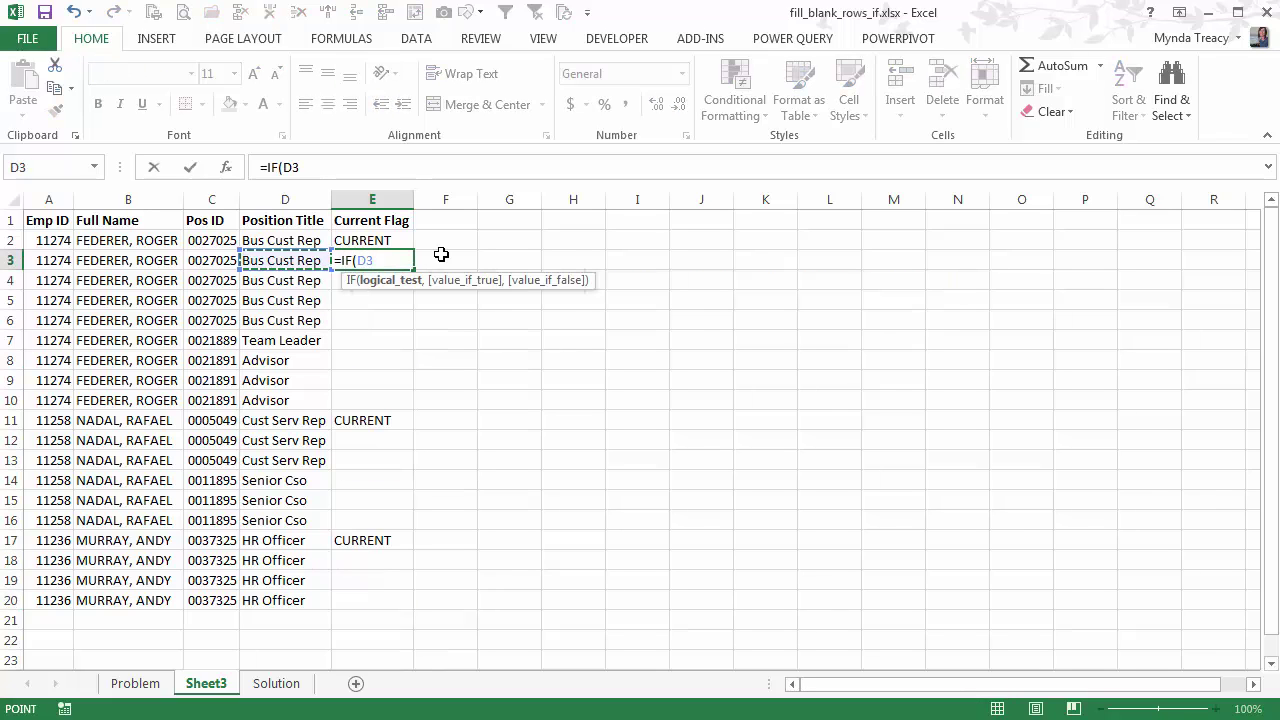
pyautogui.write('=')
pyautogui.press('Left')
pyautogui.press('Up')
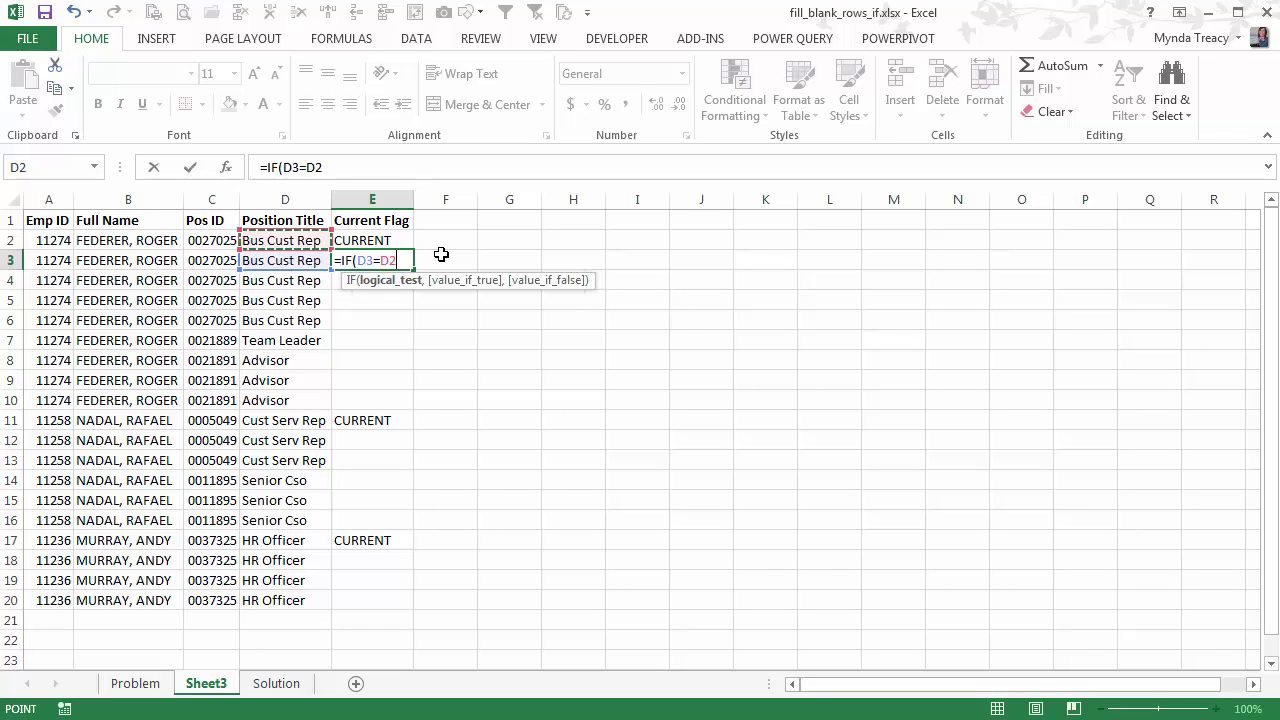
pyautogui.write(',')
pyautogui.press('Up')
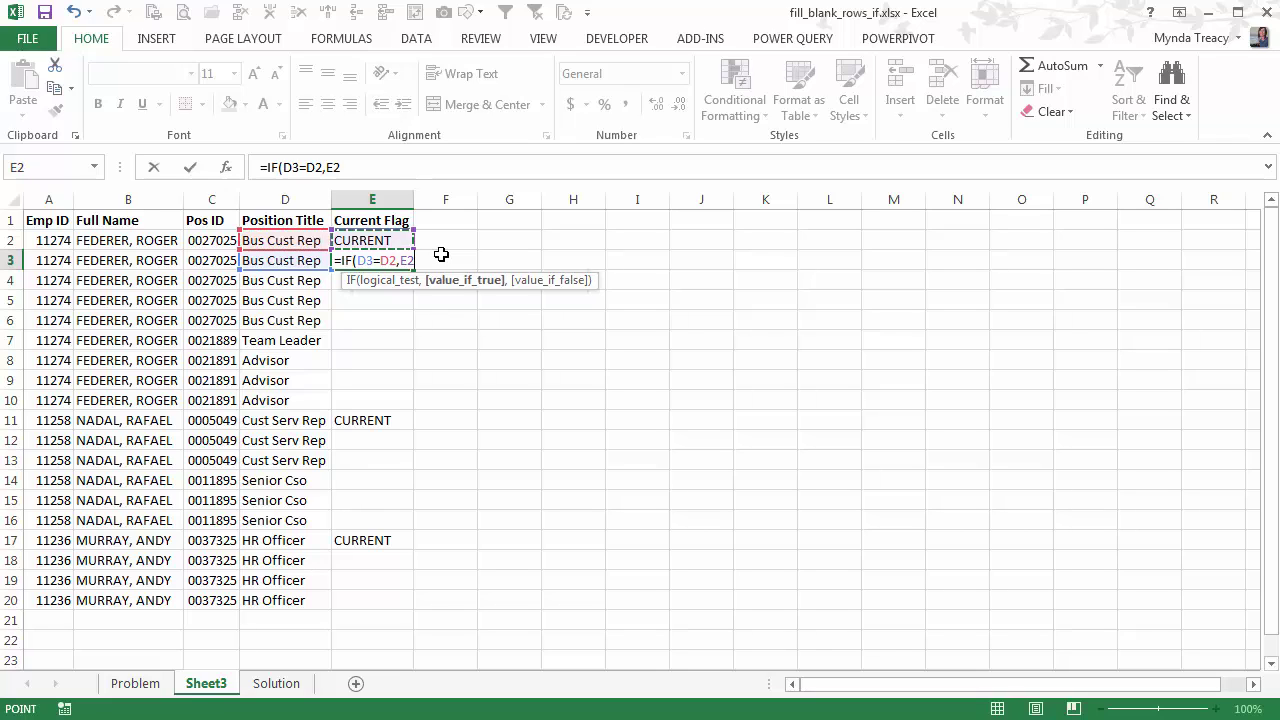
pyautogui.write(',')
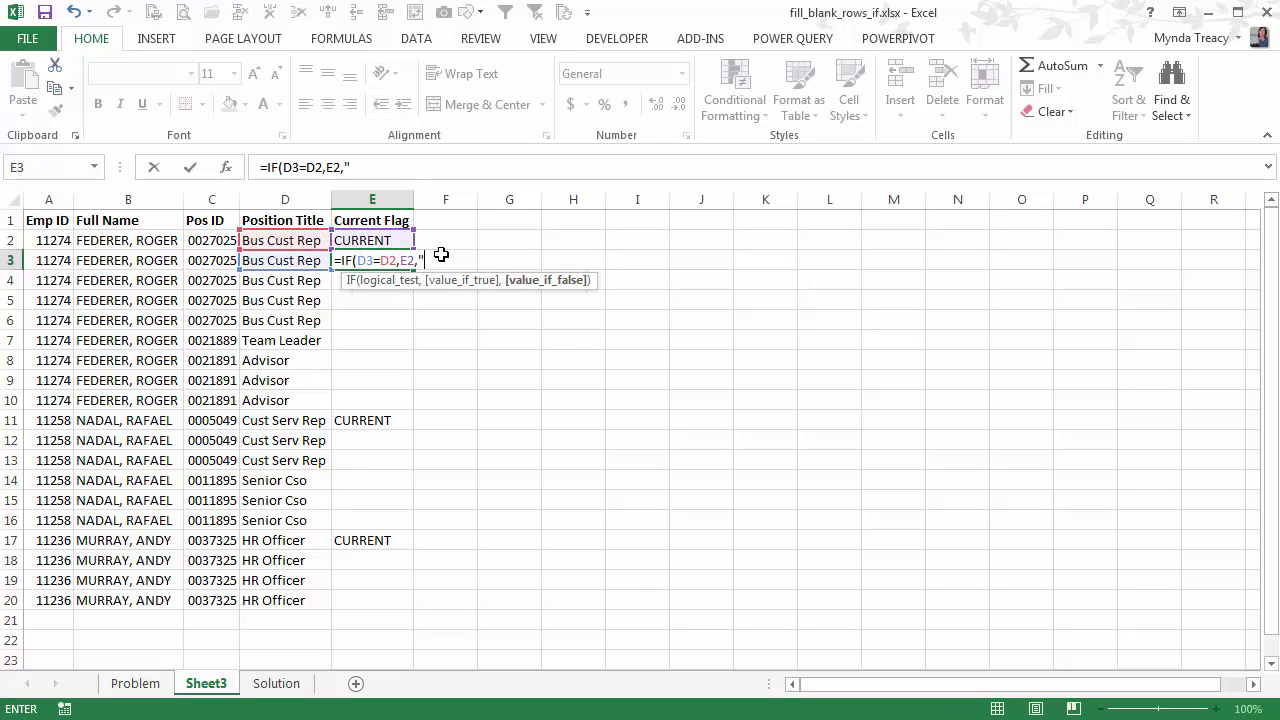
pyautogui.write('"")')
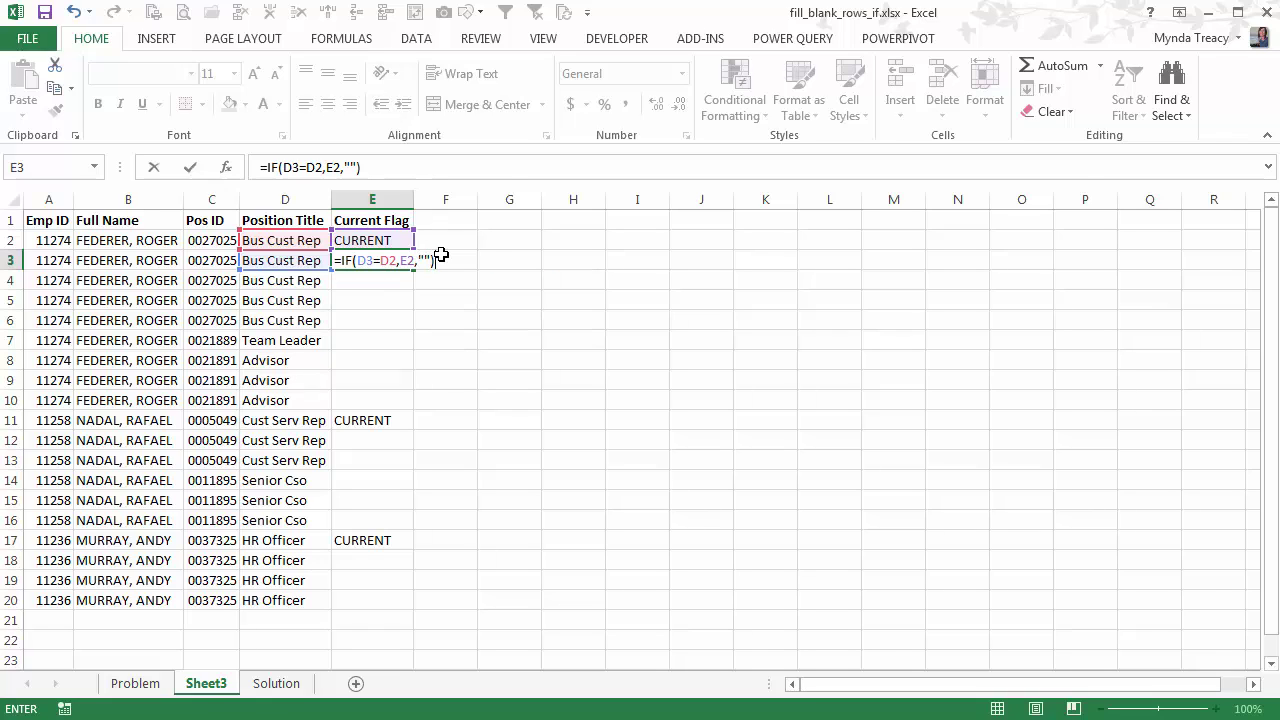
pyautogui.press('Return')
# Copy the E3 formula and paste it into E4:E10 and E12:E16
pyautogui.press('Up')
pyautogui.hotkey('ctrl', 'c')
pyautogui.press('Down')
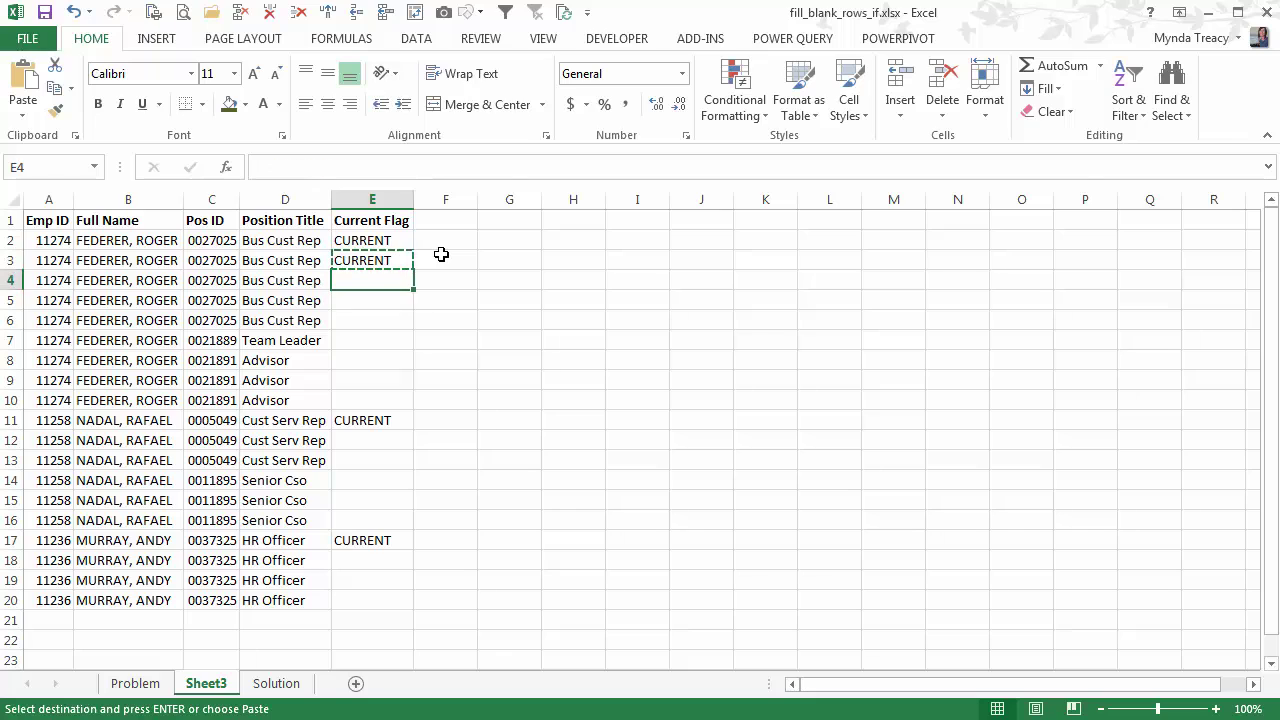
pyautogui.hotkey('shift', 'Down')
pyautogui.hotkey('shift', 'Down')
pyautogui.hotkey('shift', 'Down')
pyautogui.hotkey('shift', 'Down')
pyautogui.hotkey('shift', 'Down')
pyautogui.hotkey('shift', 'Down')
pyautogui.hotkey('ctrl', 'v')
pyautogui.press('Down')
pyautogui.press('Down')
pyautogui.press('Down')
pyautogui.press('Down')
pyautogui.press('Down')
pyautogui.press('Down')
pyautogui.press('Down')
pyautogui.press('Down')
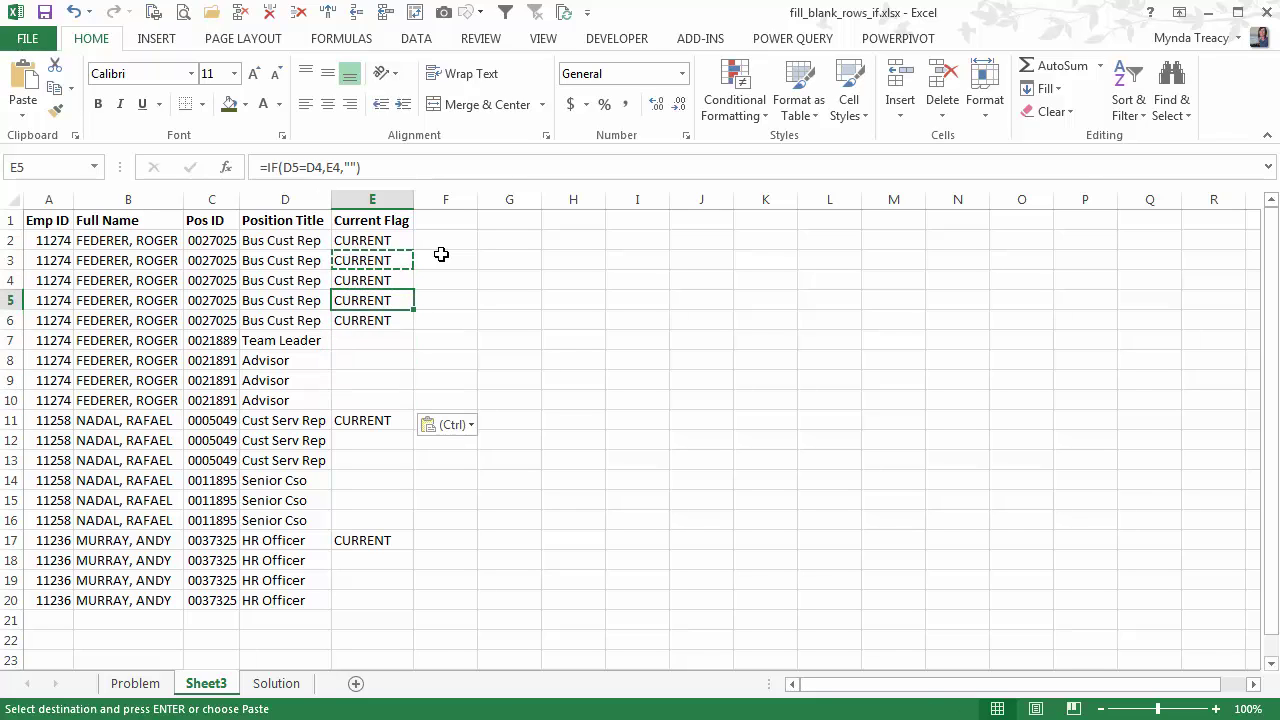
pyautogui.press('Down')
pyautogui.press('Down')
pyautogui.press('Up')
pyautogui.press('Up')
pyautogui.press('Up')
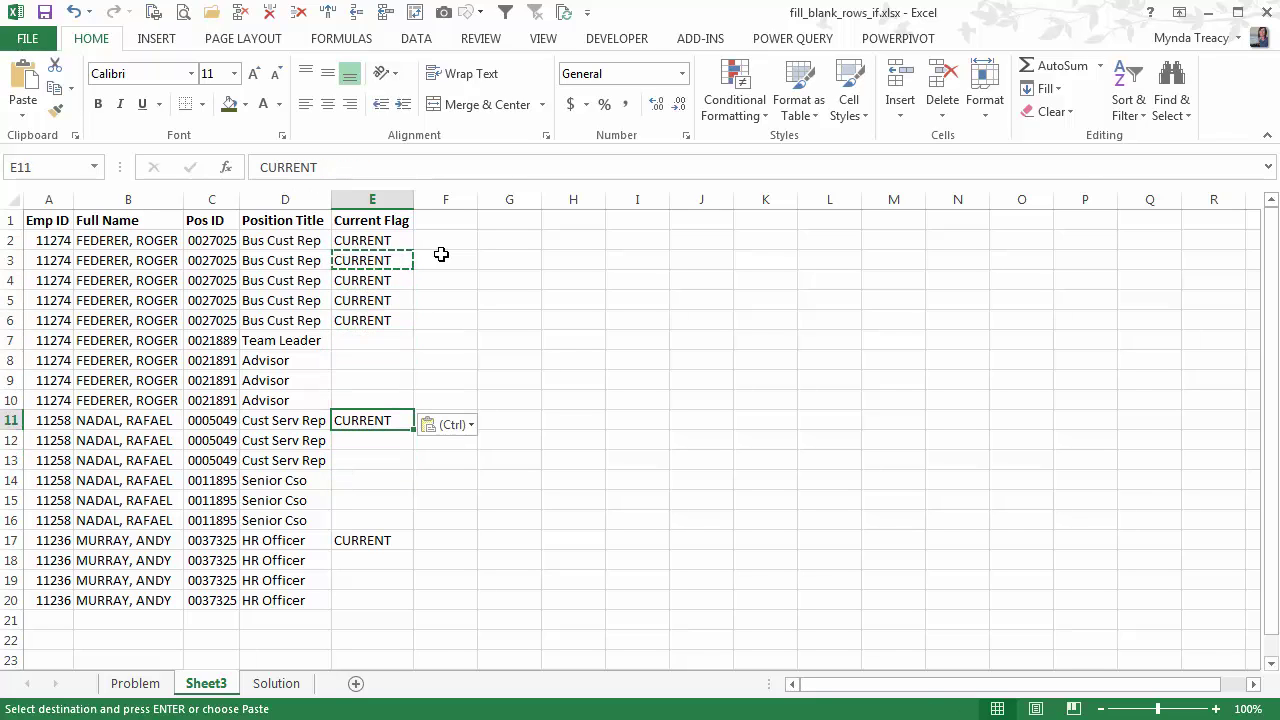
pyautogui.press('Down')
pyautogui.hotkey('shift', 'Down')
pyautogui.hotkey('shift', 'Down')
pyautogui.hotkey('shift', 'Down')
pyautogui.hotkey('shift', 'Down')
pyautogui.hotkey('ctrl', 'v')
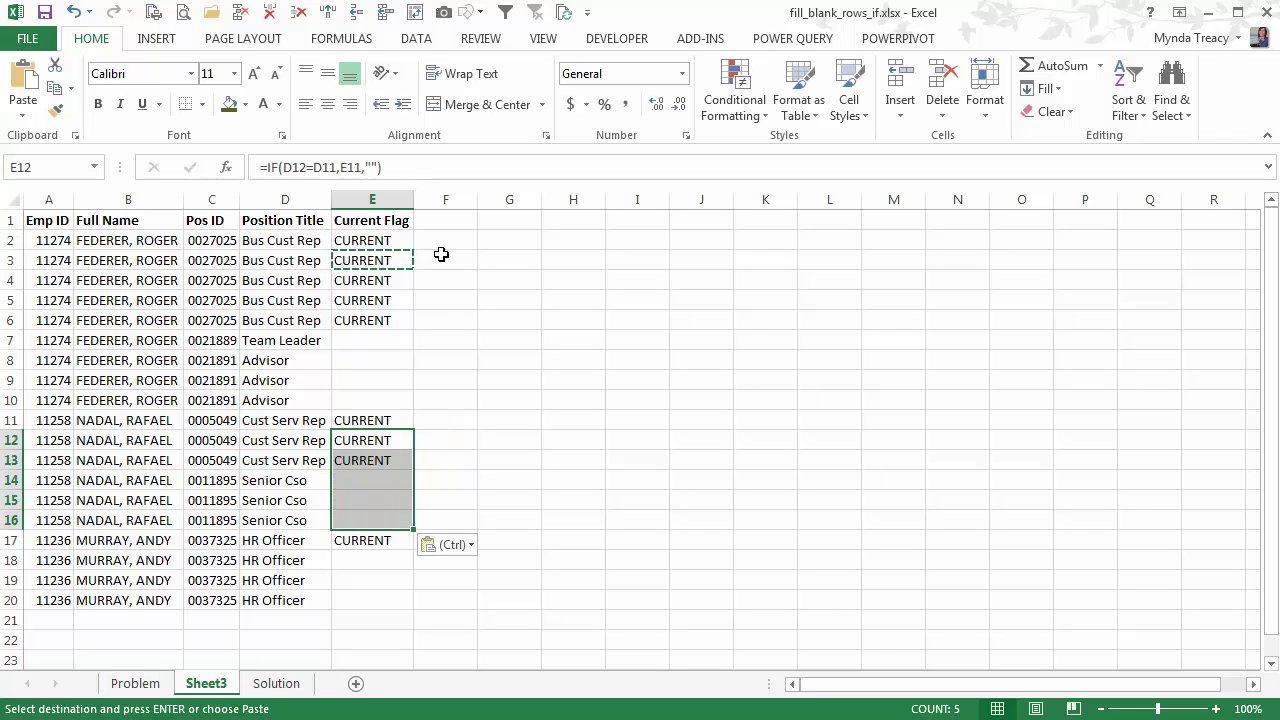
# Undo the pasted formulas and cancel the pending copy
pyautogui.hotkey('ctrl', 'z')
pyautogui.hotkey('ctrl', 'z')
pyautogui.hotkey('ctrl', 'z')
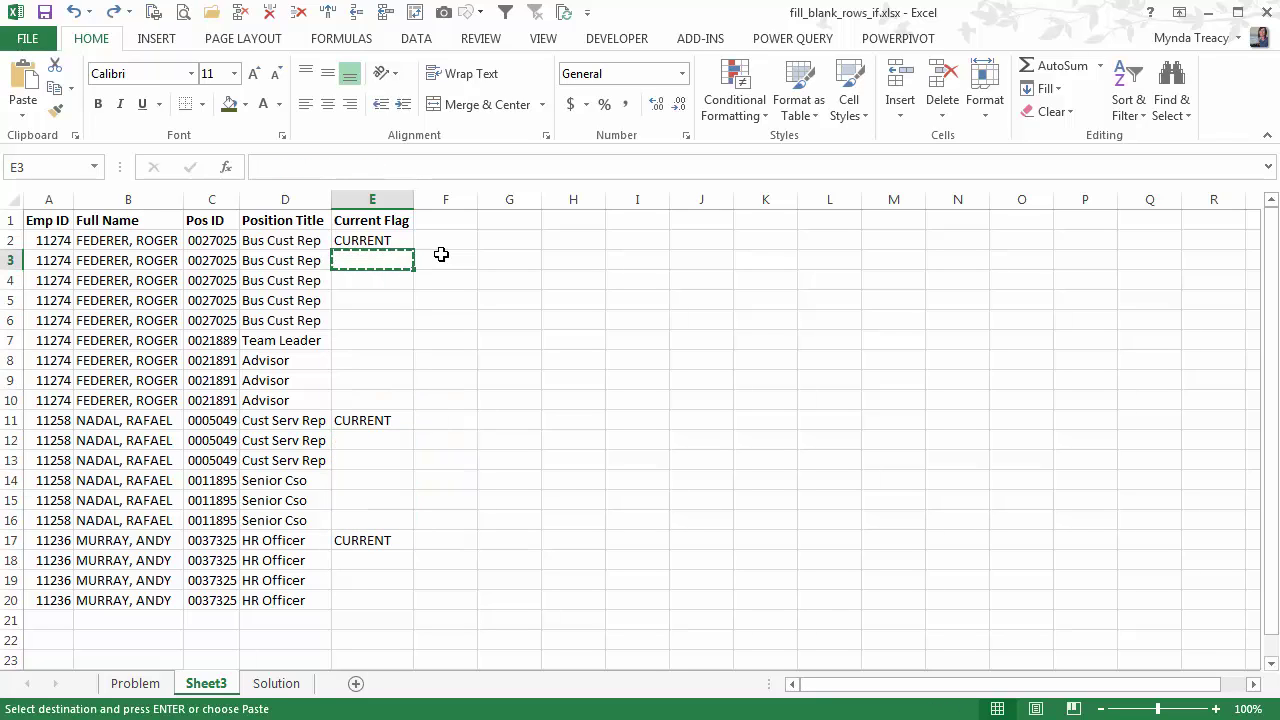
pyautogui.press('Up')
pyautogui.press('Down')
pyautogui.press('Escape')
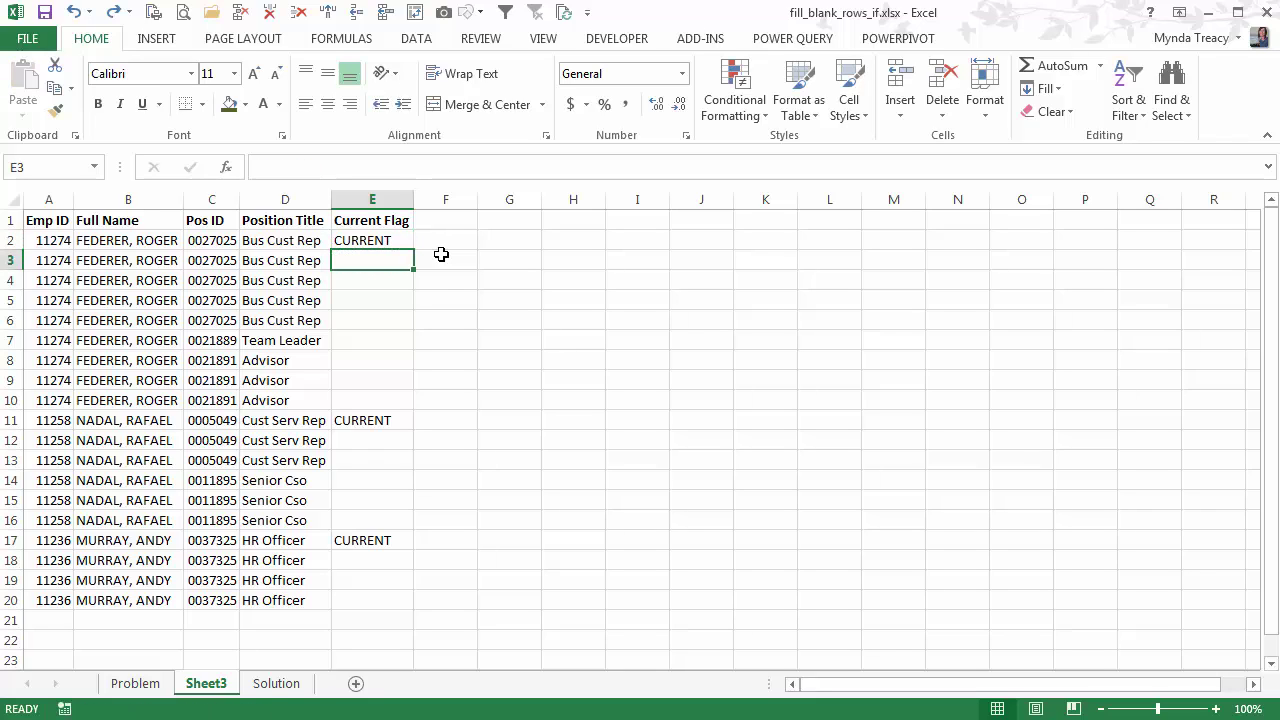
pyautogui.moveTo(393, 242); pyautogui.dragTo(372, 600)
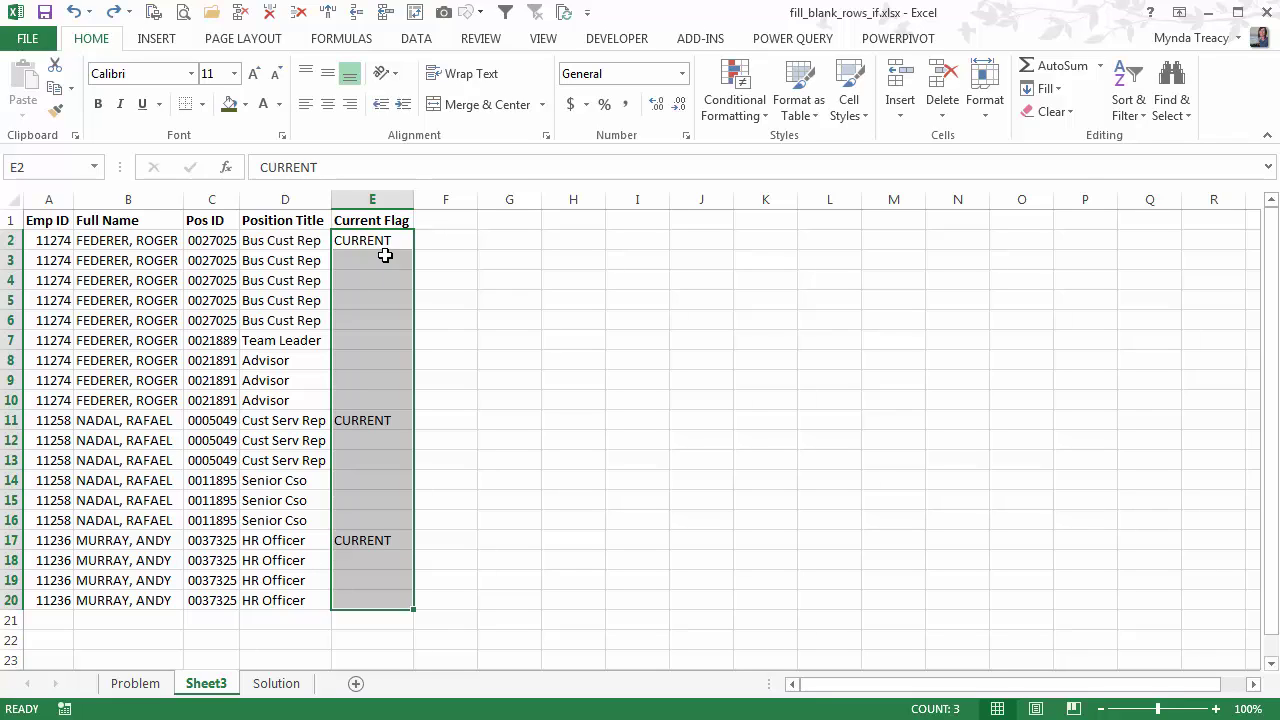
pyautogui.moveTo(402, 240); pyautogui.dragTo(395, 595)
pyautogui.click(372, 198)
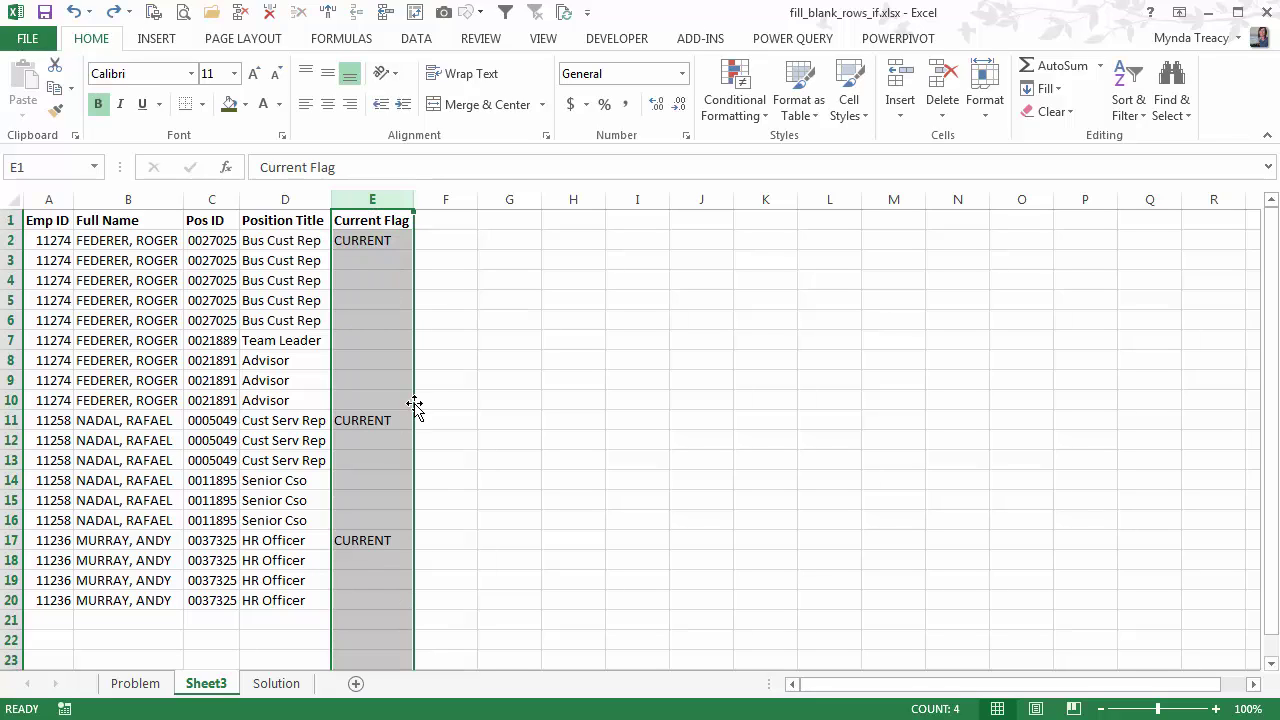
pyautogui.moveTo(380, 240); pyautogui.dragTo(388, 589)
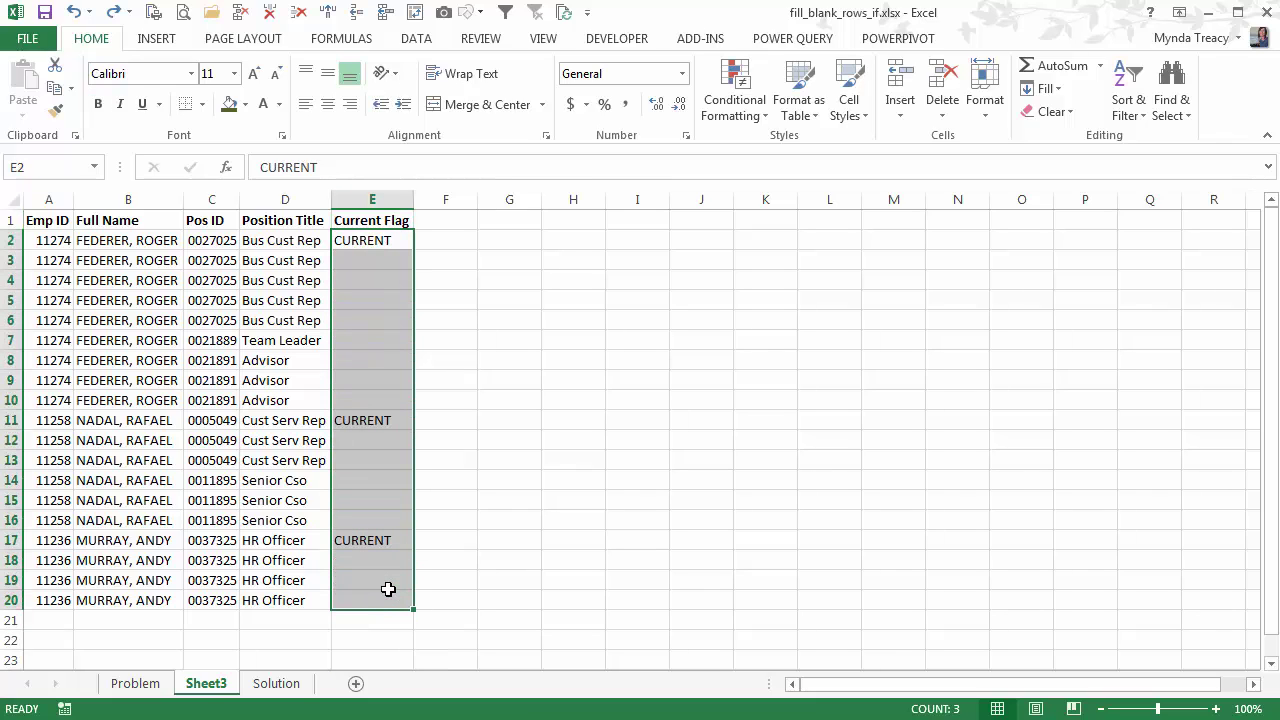
# Use Go To Special with the Blanks option to select the empty Current Flag cells
pyautogui.press('F5')
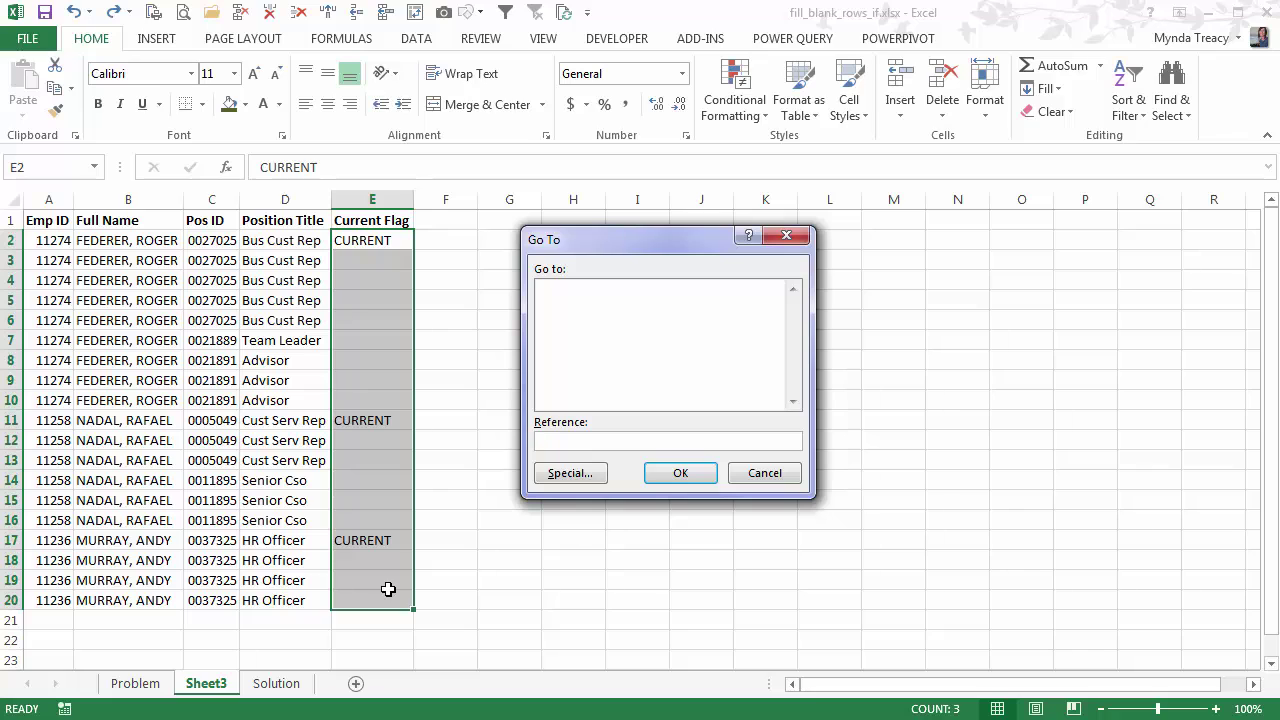
pyautogui.click(583, 476)
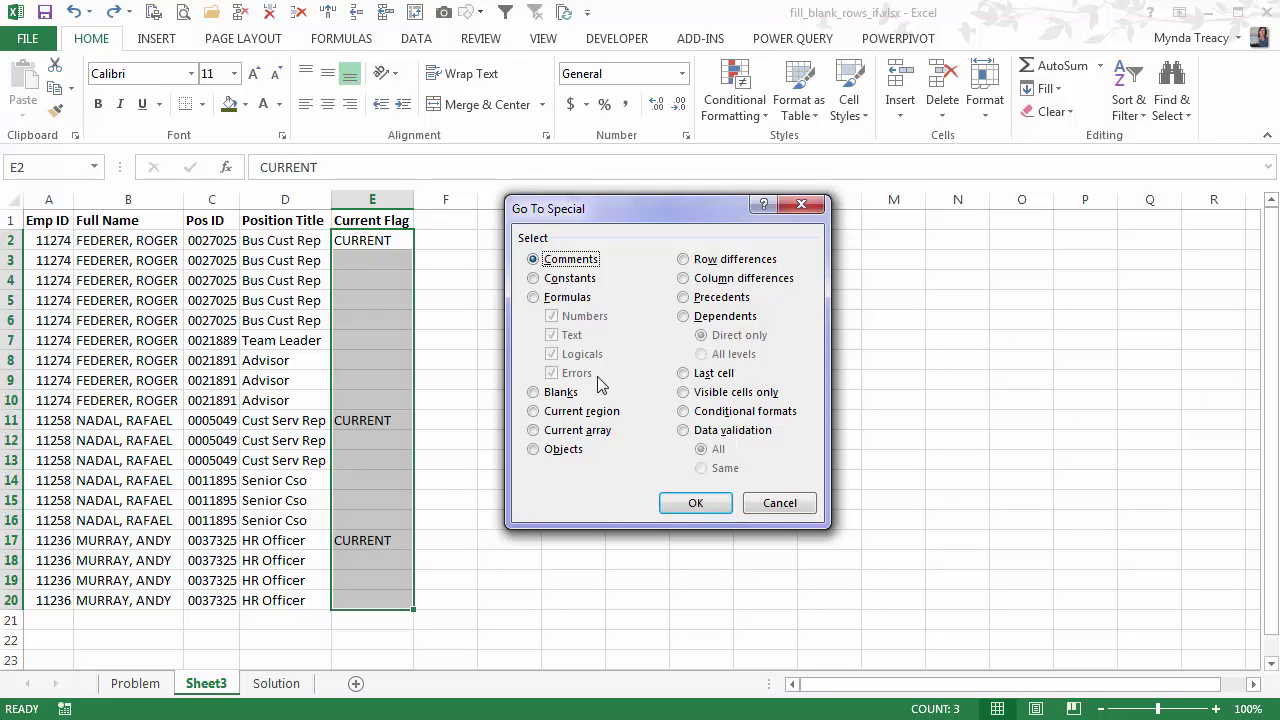
pyautogui.click(535, 398)
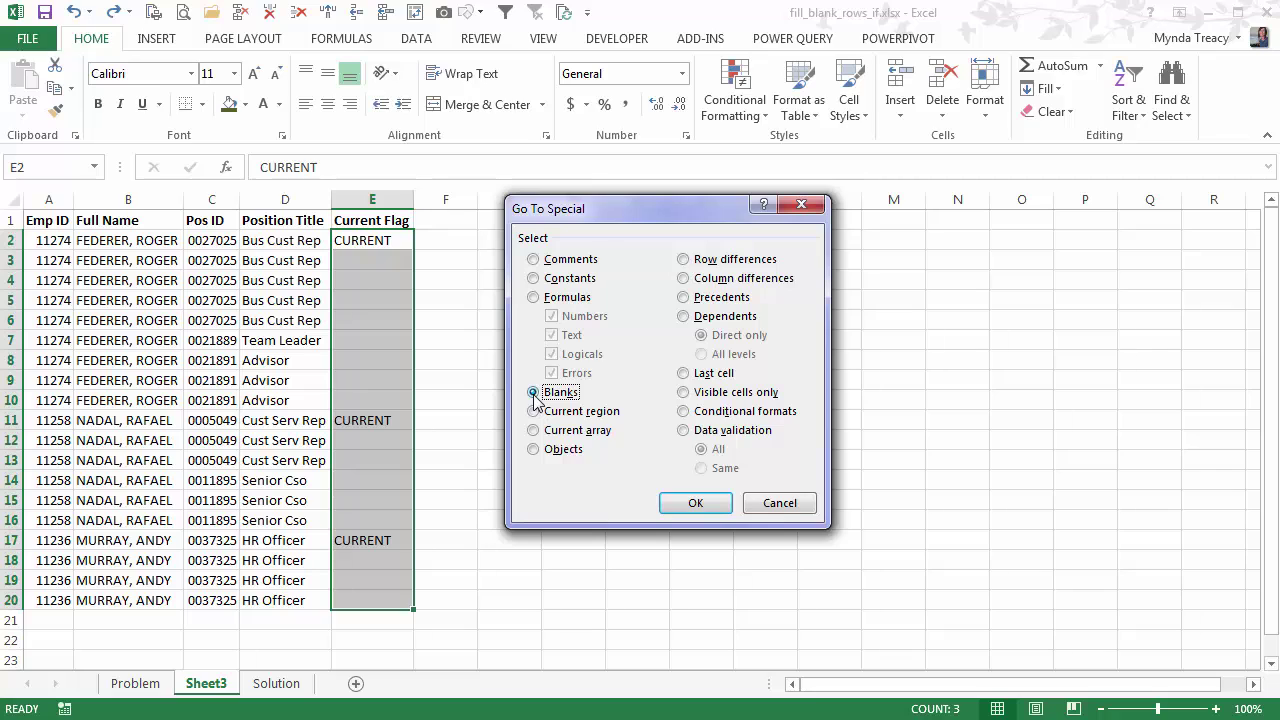
pyautogui.click(695, 503)
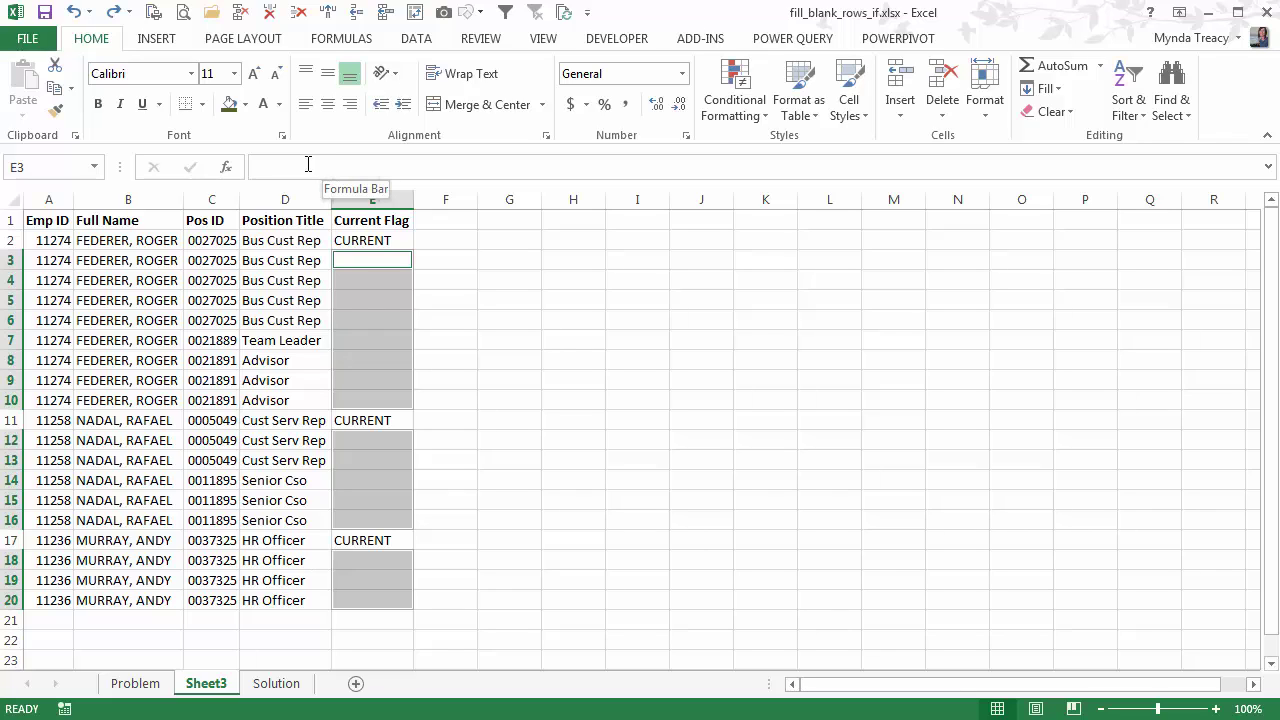
# Fill all selected blanks at once with =IF(D3=D2,E2,"") using Ctrl+Enter
pyautogui.click(273, 163)
pyautogui.write('=IF(')
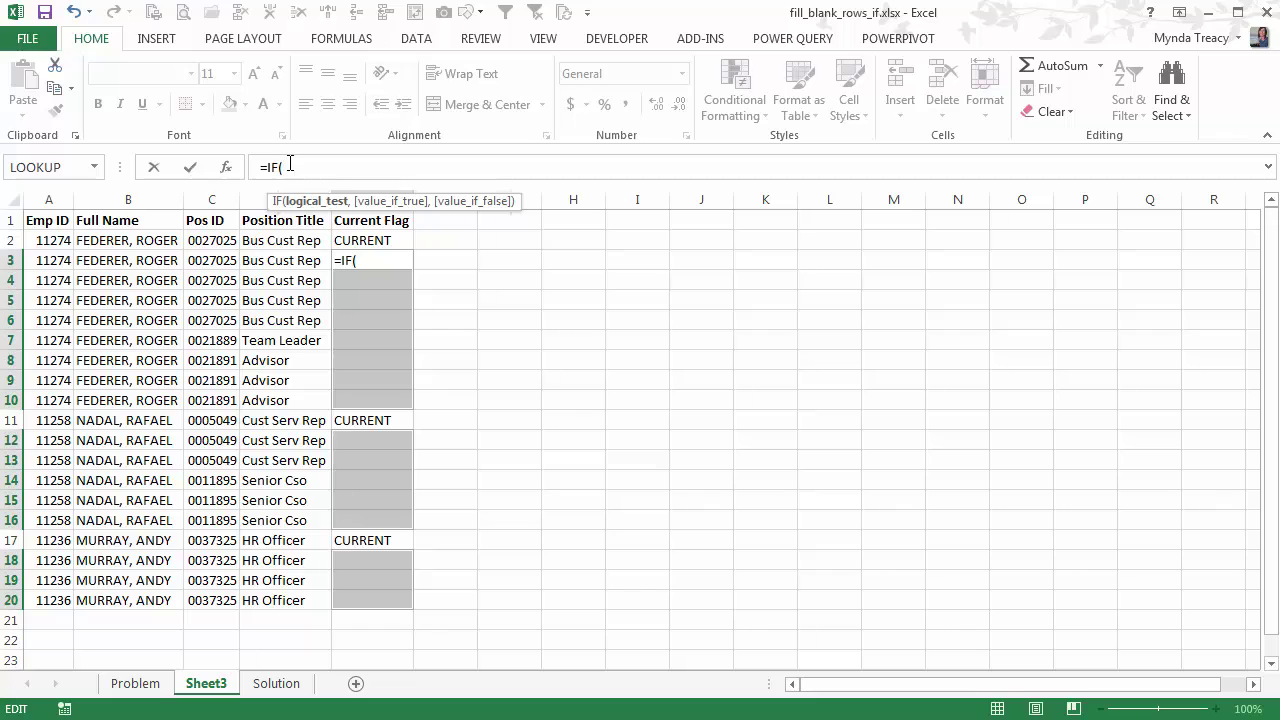
pyautogui.click(298, 263)
pyautogui.write('=')
pyautogui.click(276, 241)
pyautogui.write(',')
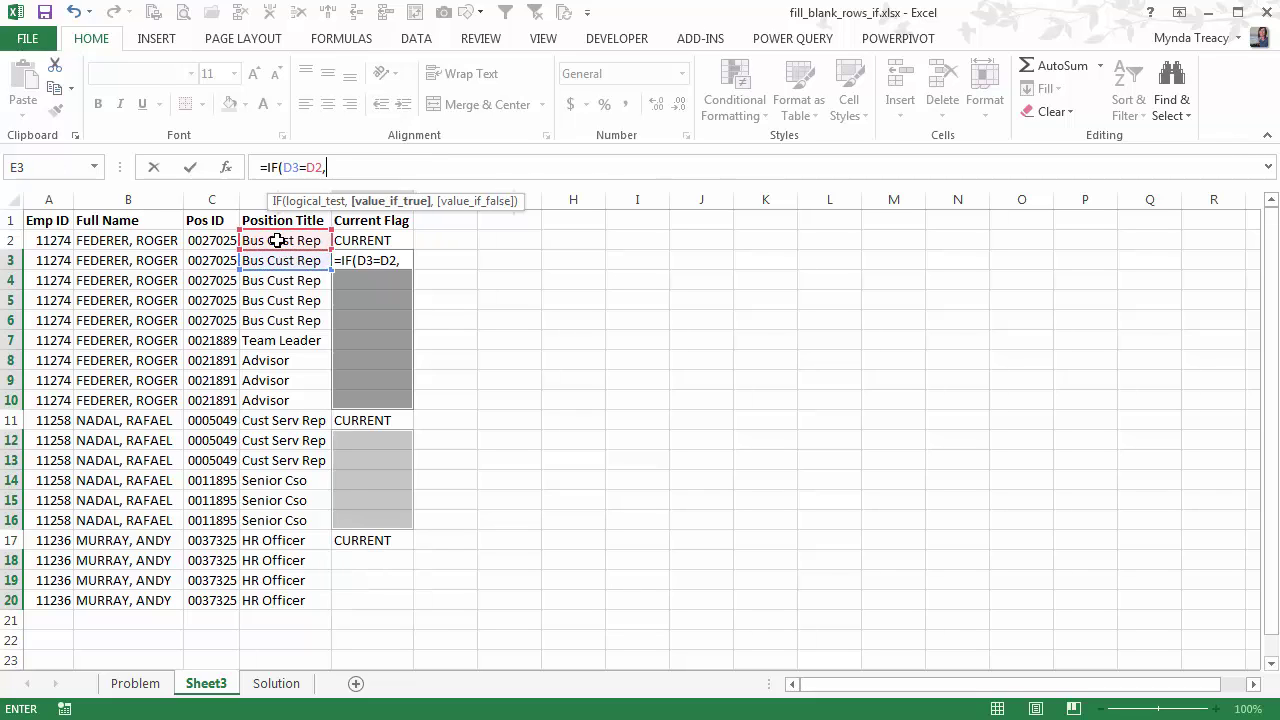
pyautogui.click(380, 243)
pyautogui.write(',"")')
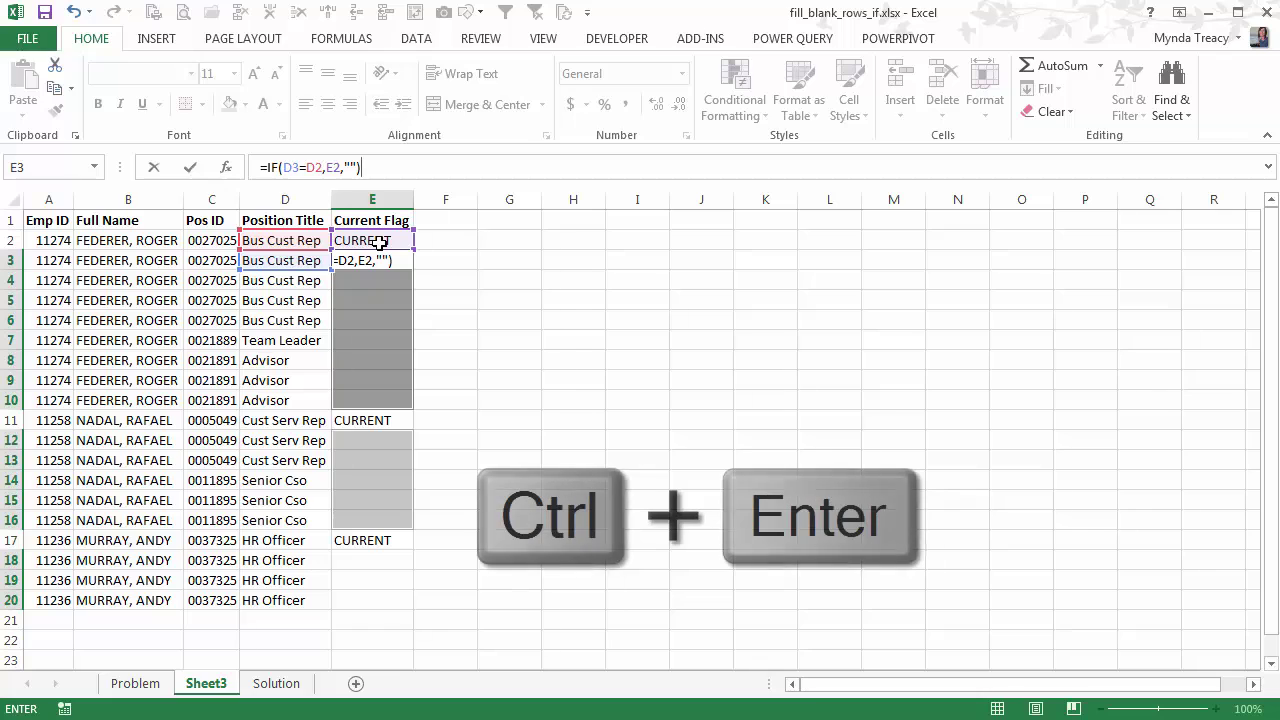
pyautogui.hotkey('ctrl', 'Return')
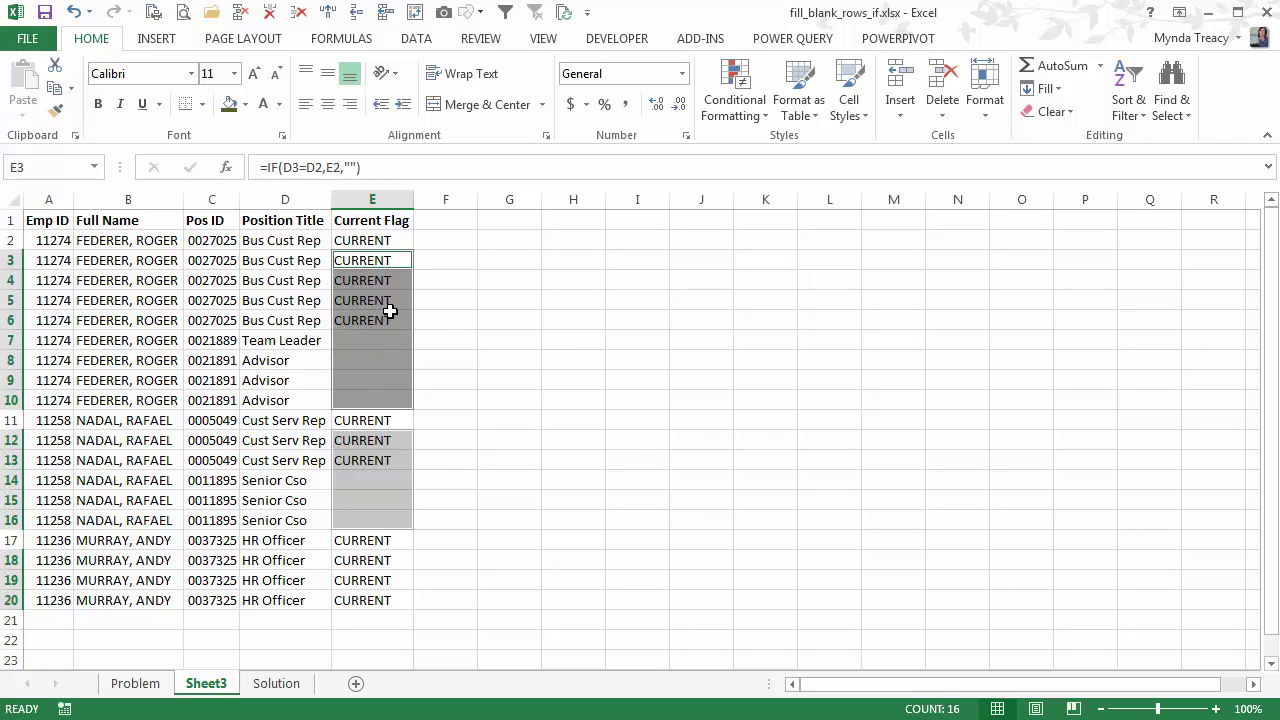
pyautogui.click(391, 259)
pyautogui.press('Down')
pyautogui.press('Down')
pyautogui.press('Down')
pyautogui.press('Down')
pyautogui.press('Down')
pyautogui.press('Down')
pyautogui.press('Down')
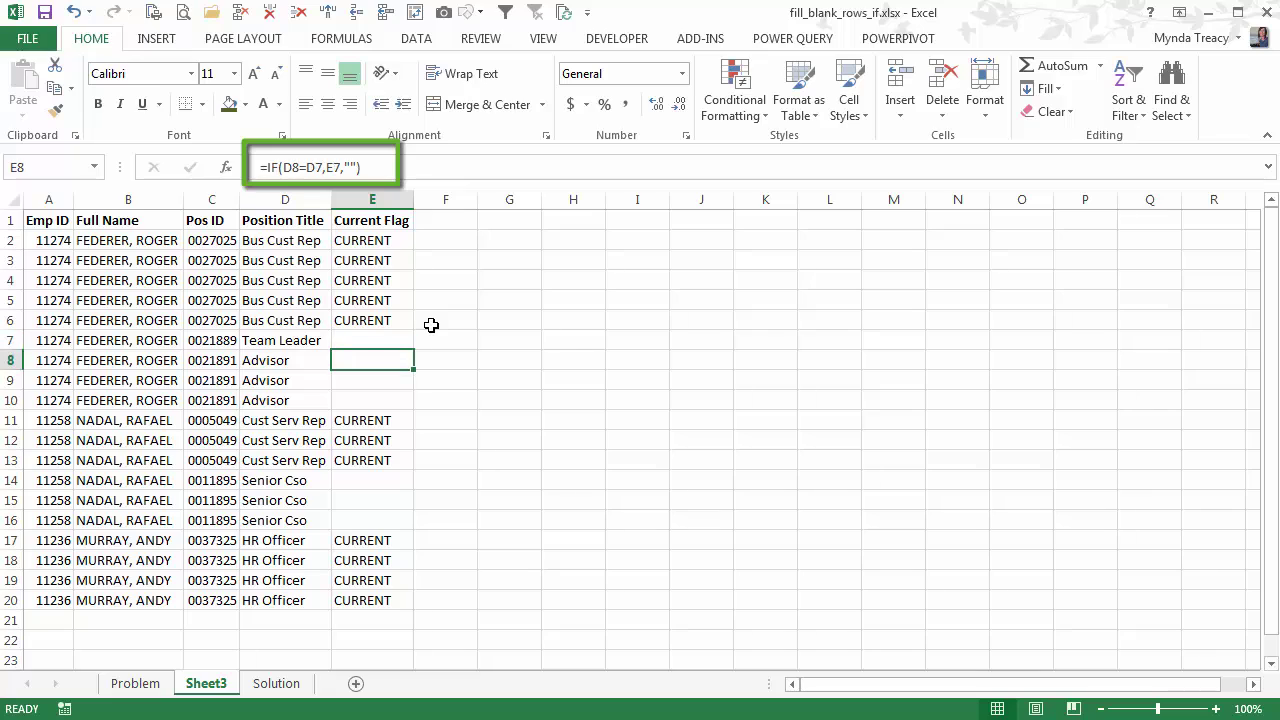
pyautogui.press('Down')
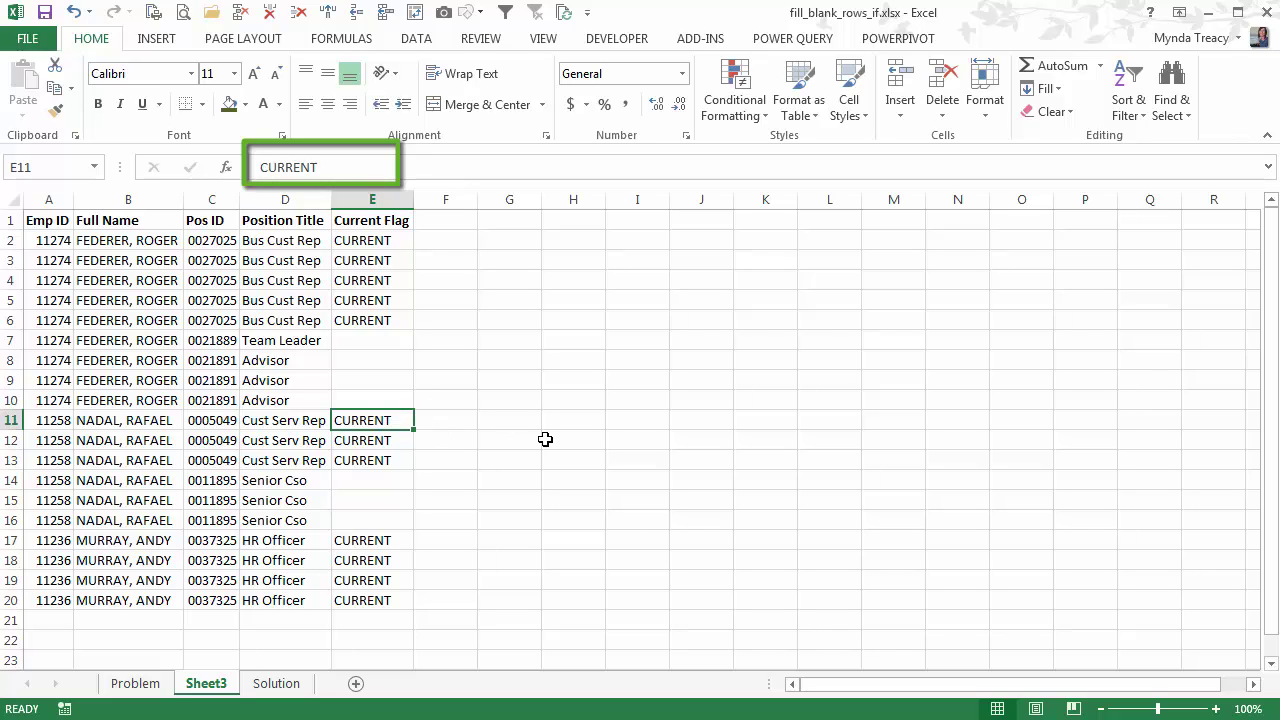
pyautogui.press('Down')
pyautogui.press('Down')
pyautogui.press('Down')
pyautogui.press('Down')
pyautogui.press('Down')
pyautogui.press('Down')
pyautogui.press('Down')
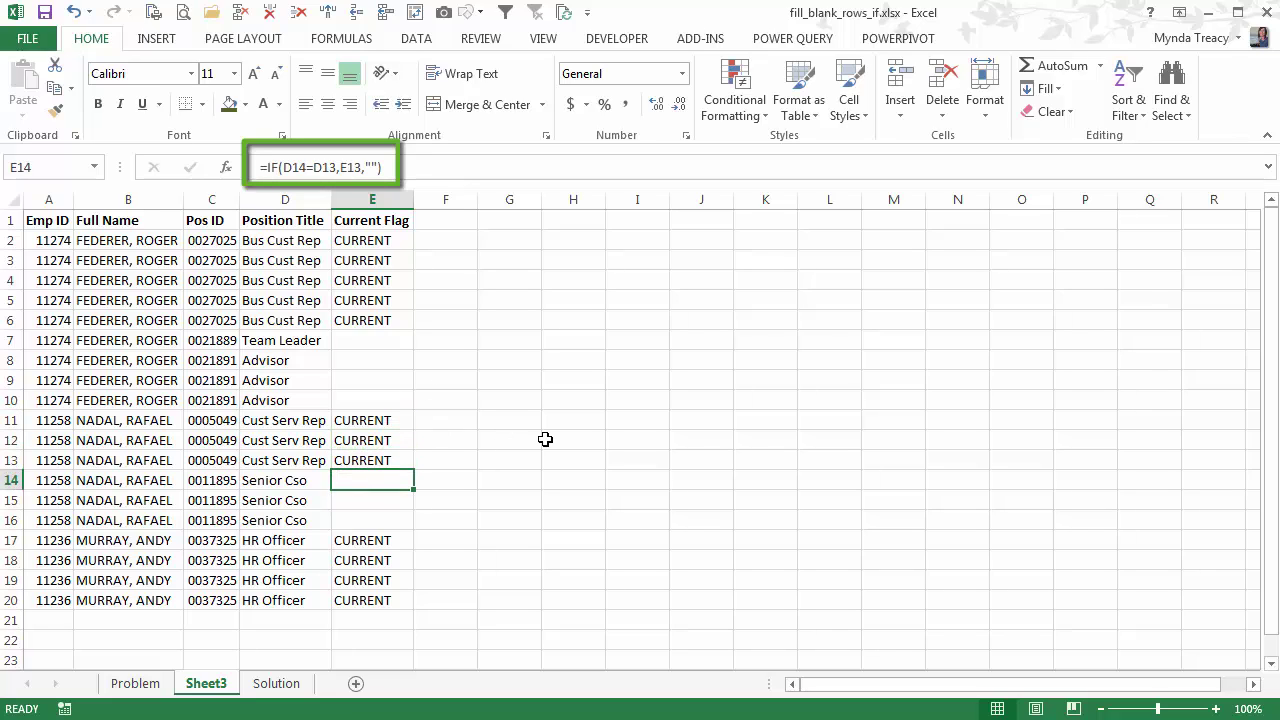
pyautogui.press('Down')
pyautogui.press('Down')
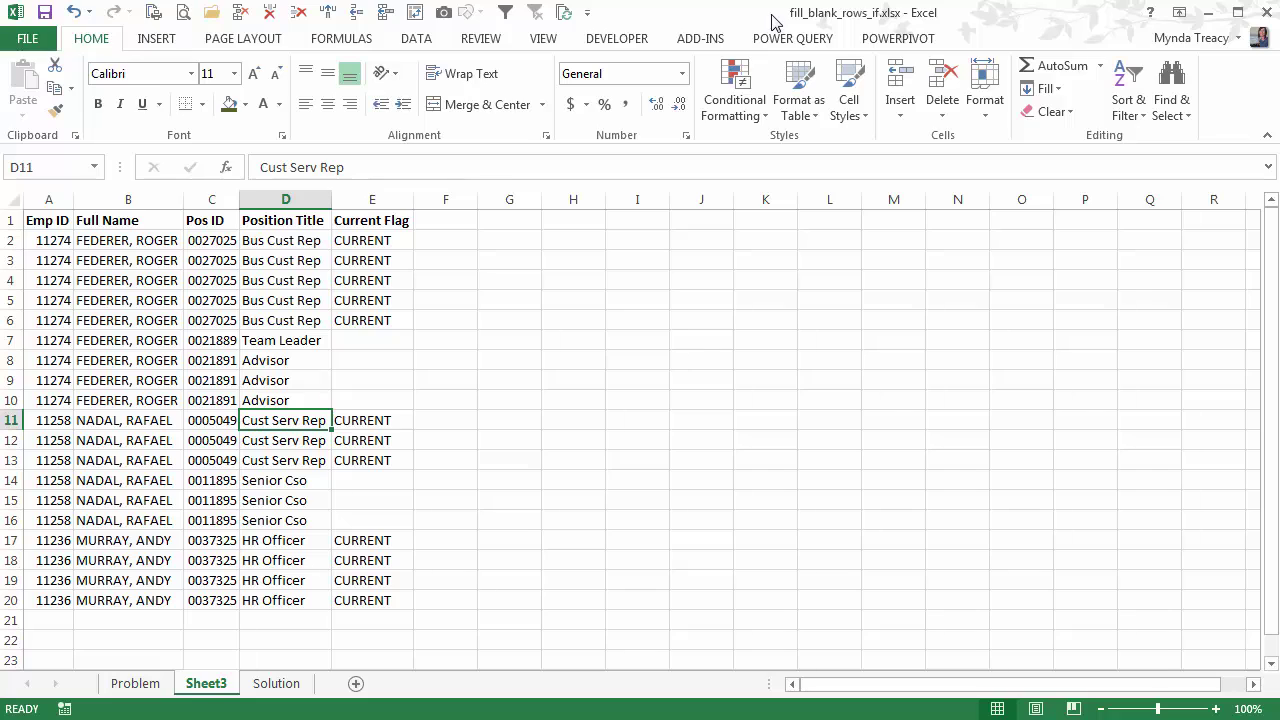
pyautogui.click(373, 257)
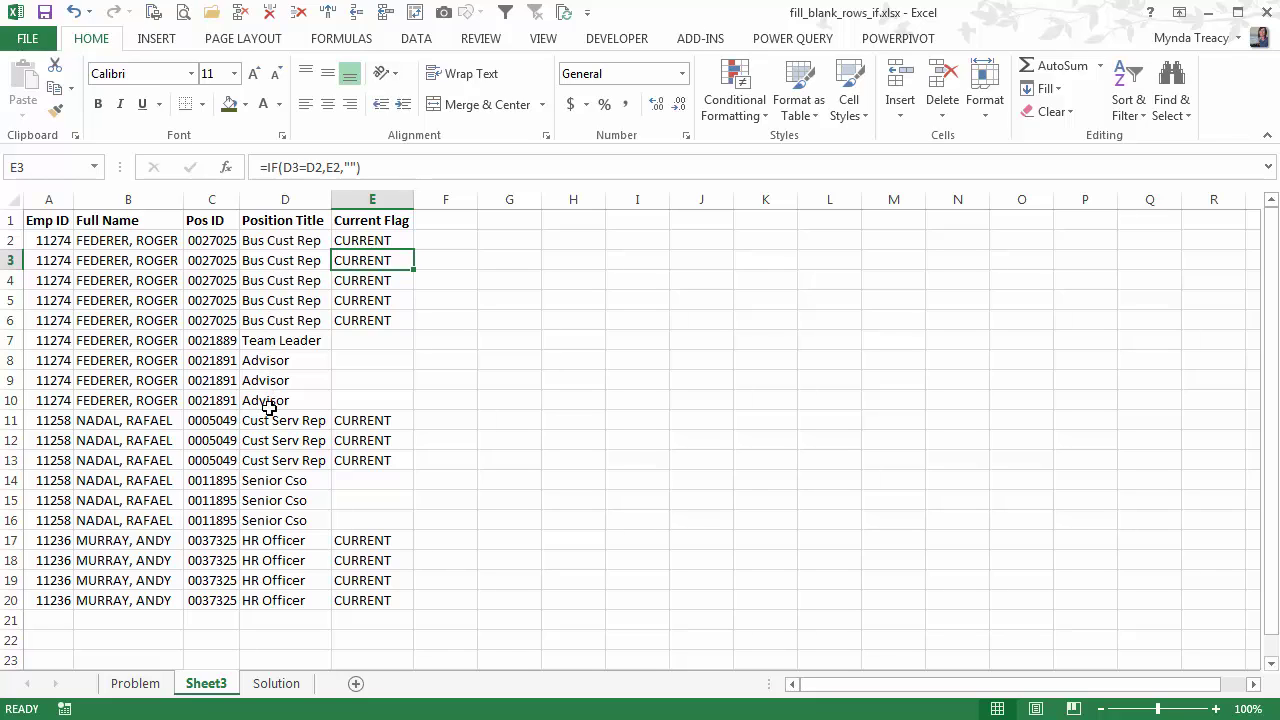
pyautogui.moveTo(62, 400); pyautogui.dragTo(126, 402)
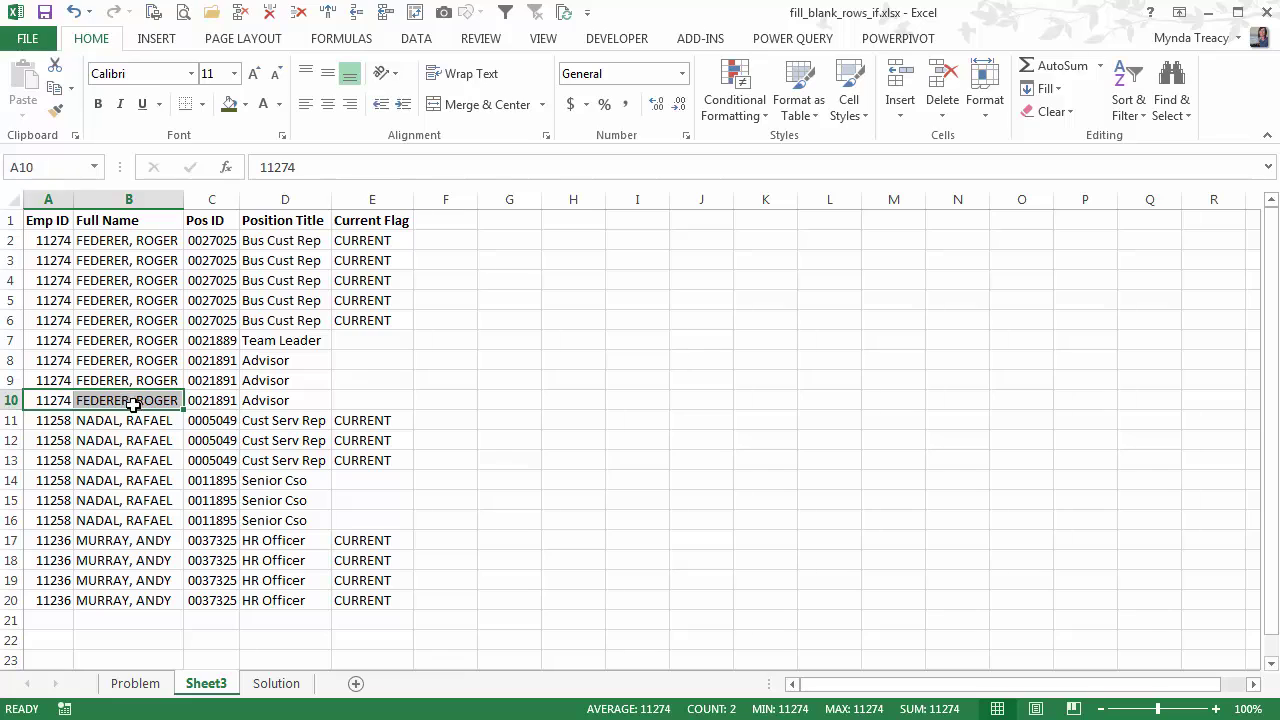
pyautogui.click(352, 321)
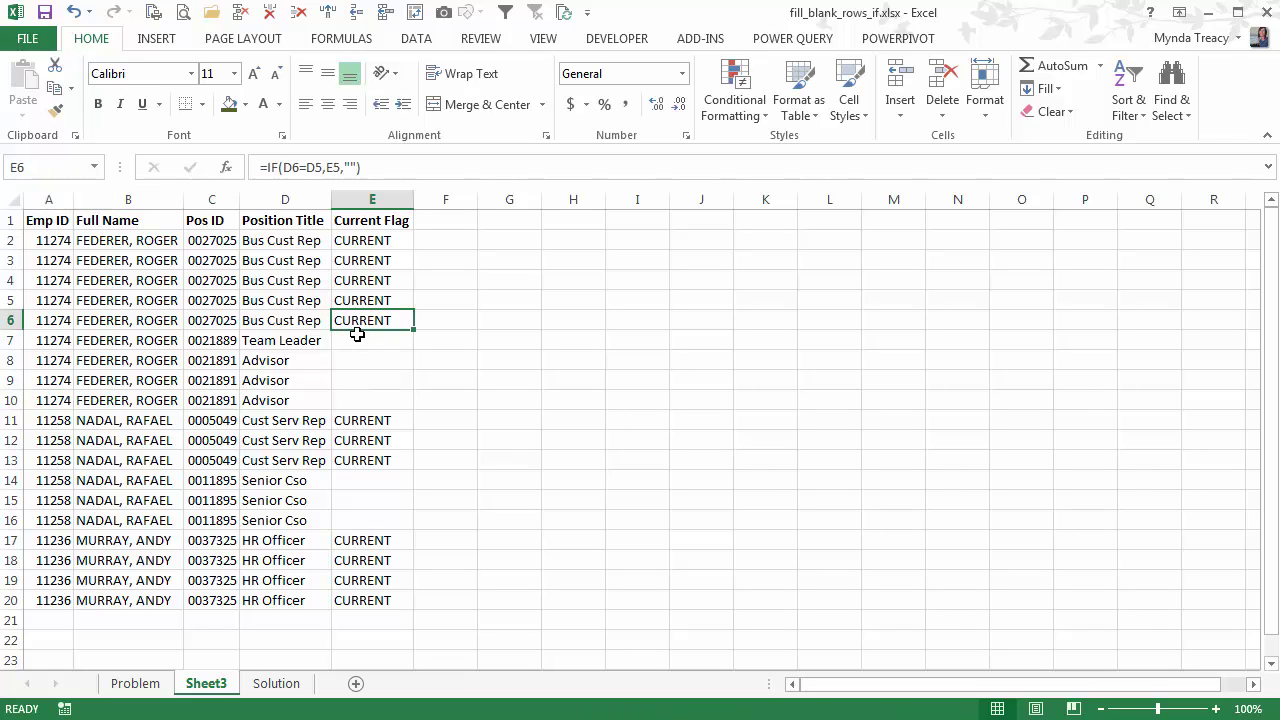
pyautogui.click(381, 266)
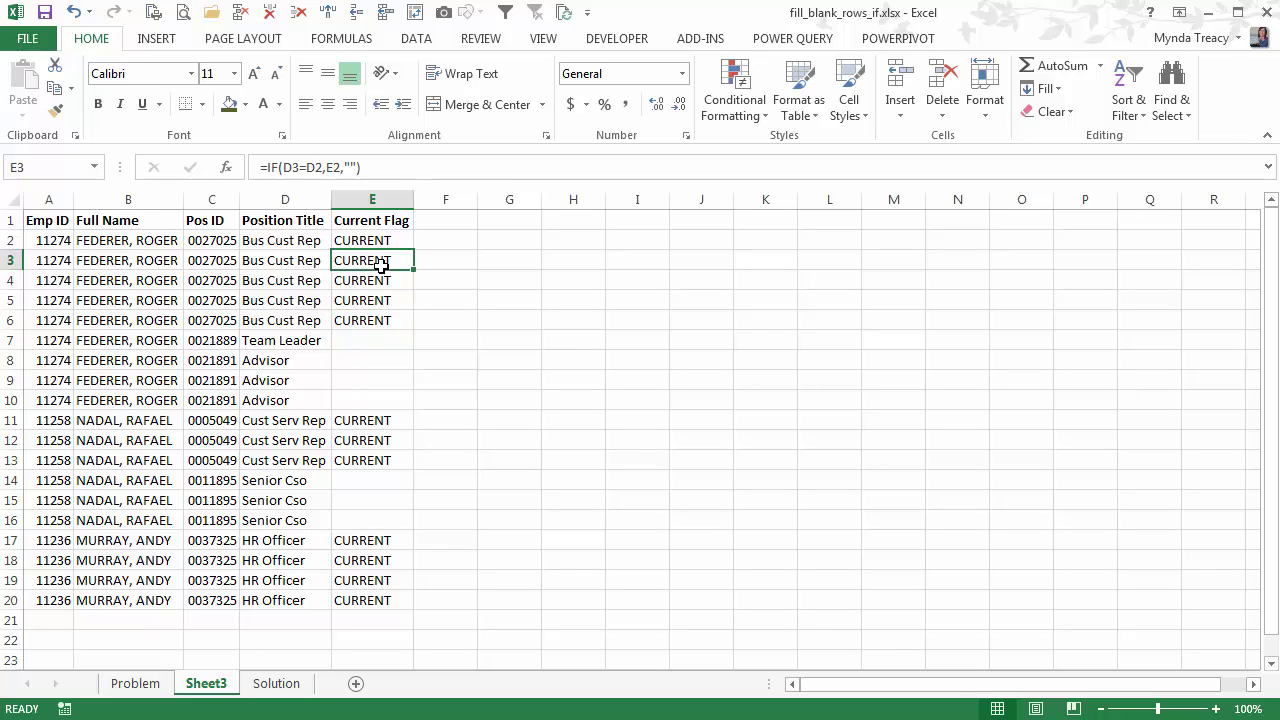
pyautogui.keyDown('shift'); pyautogui.click(374, 400); pyautogui.keyUp('shift')
pyautogui.keyDown('ctrl'); pyautogui.click(374, 440); pyautogui.keyUp('ctrl')
# Add E12:E16 and E18:E20 to the selection, with E3 as the active cell
pyautogui.moveTo(384, 462); pyautogui.dragTo(388, 510)
pyautogui.moveTo(380, 560); pyautogui.dragTo(380, 597)
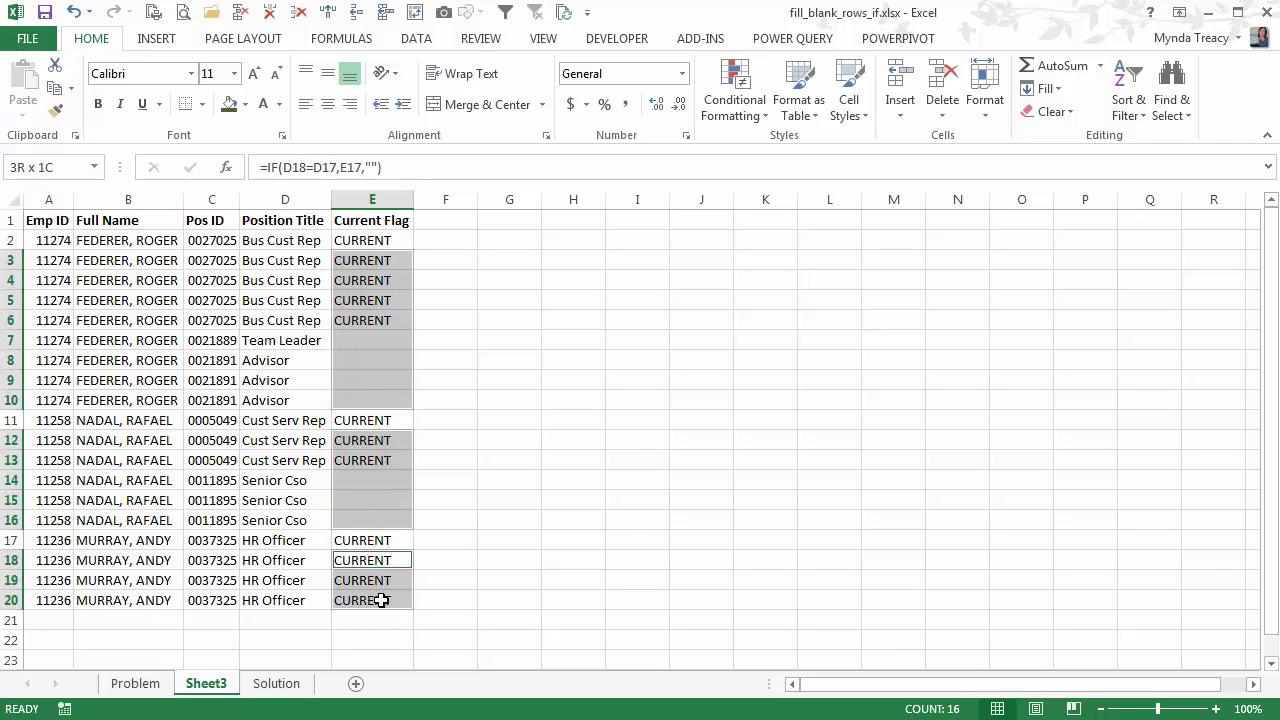
pyautogui.keyDown('ctrl'); pyautogui.click(363, 266); pyautogui.keyUp('ctrl')
# Change the selected cells' formula to =IF(AND(A3=A2,D3=D2),E2,"") in one entry
pyautogui.click(285, 167)
pyautogui.write('AND(')
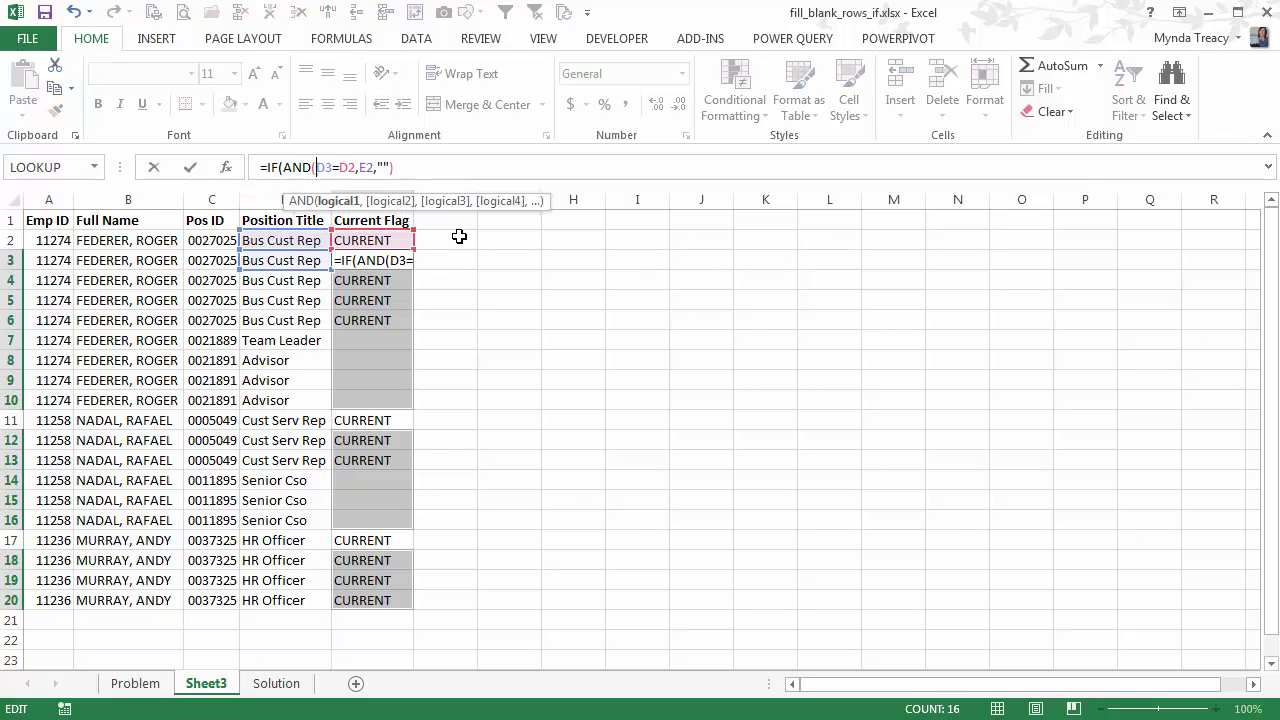
pyautogui.click(66, 256)
pyautogui.write('=')
pyautogui.click(55, 245)
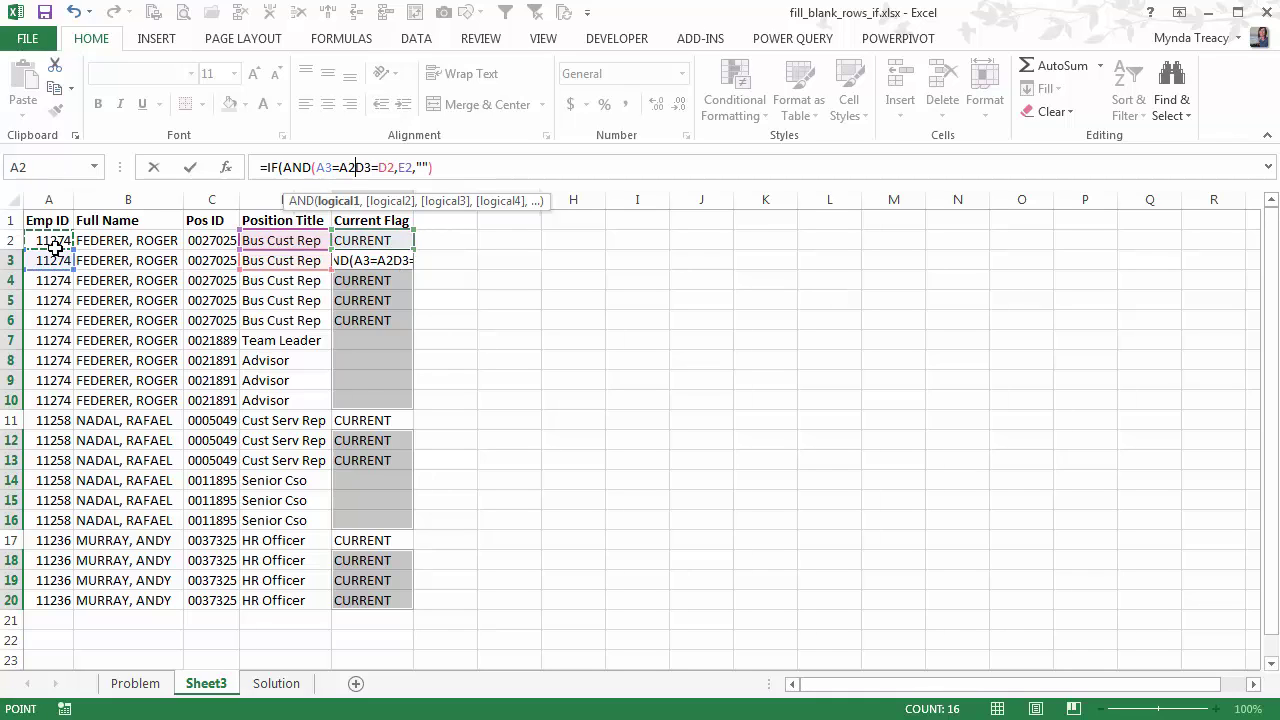
pyautogui.write(',')
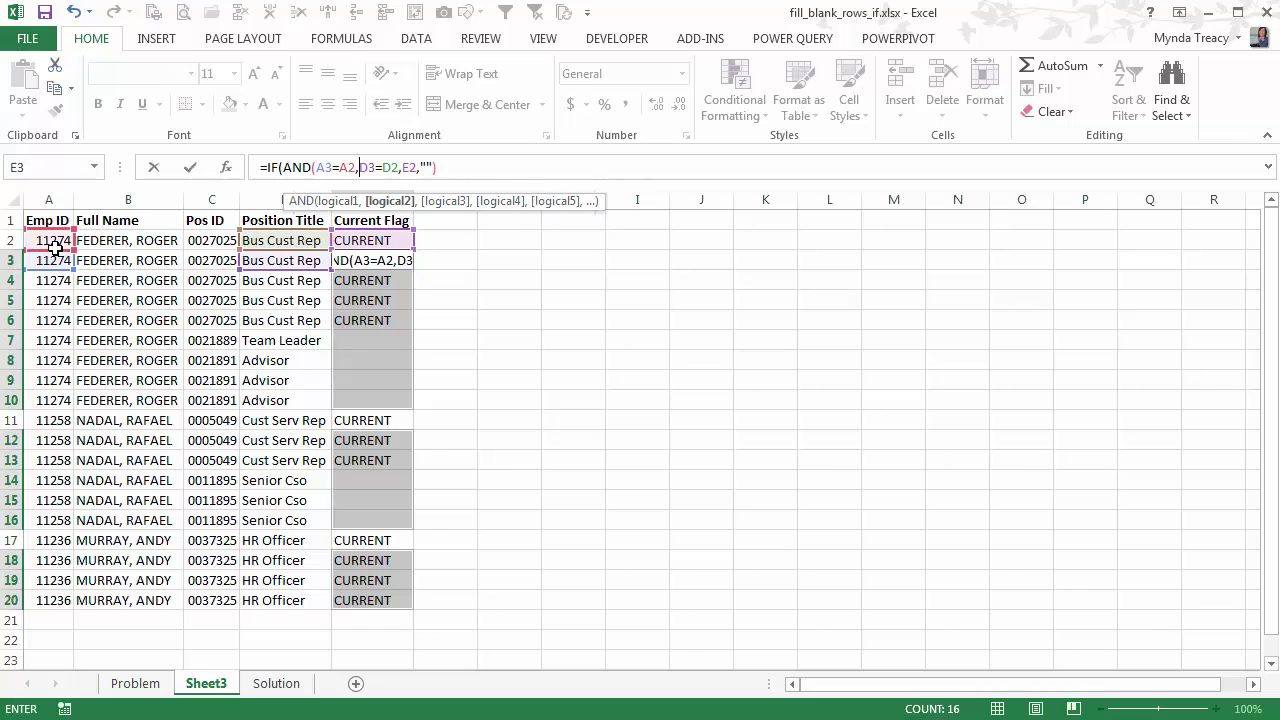
pyautogui.click(399, 167)
pyautogui.write(')')
pyautogui.hotkey('ctrl', 'Return')
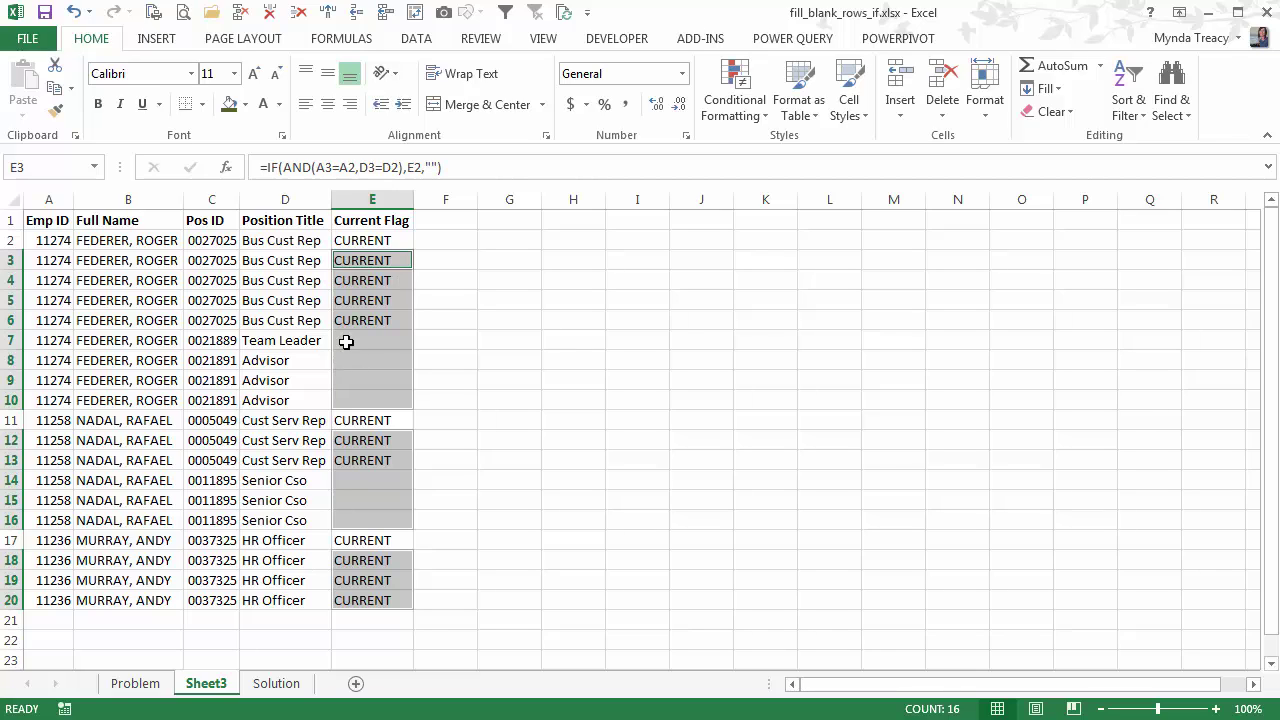
pyautogui.click(283, 322)
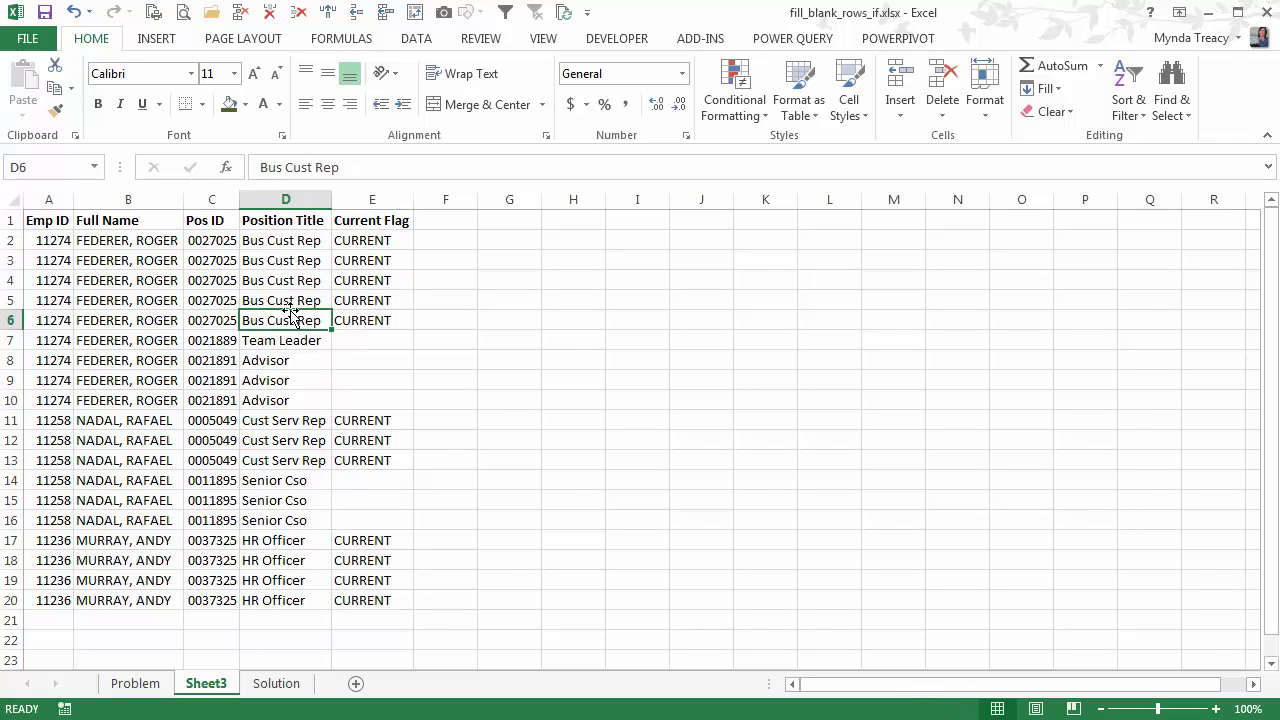